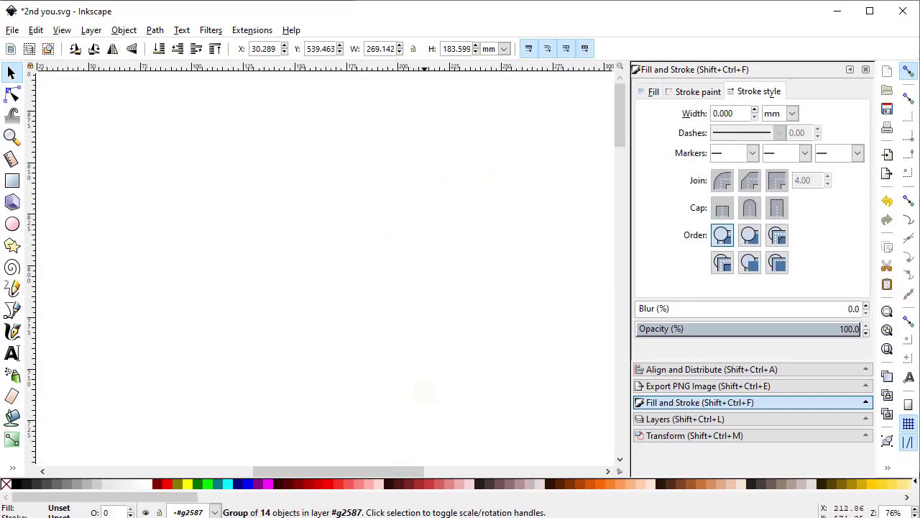
Scroll through the FOUNTAIN CENTER email brief and zoom in on the fountain reference photo.
{"action": "scroll", "coordinate": [323, 266], "scroll_direction": "up", "scroll_amount": 5}
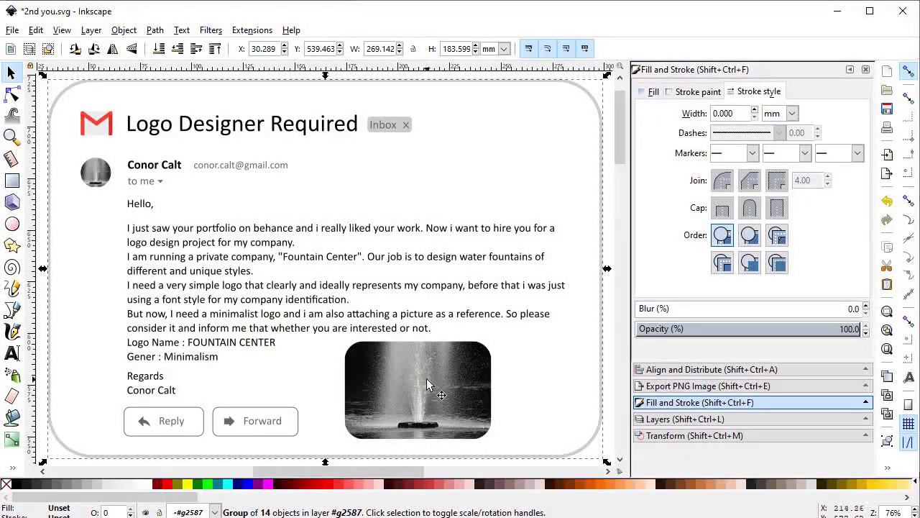
{"action": "left_click", "coordinate": [887, 350]}
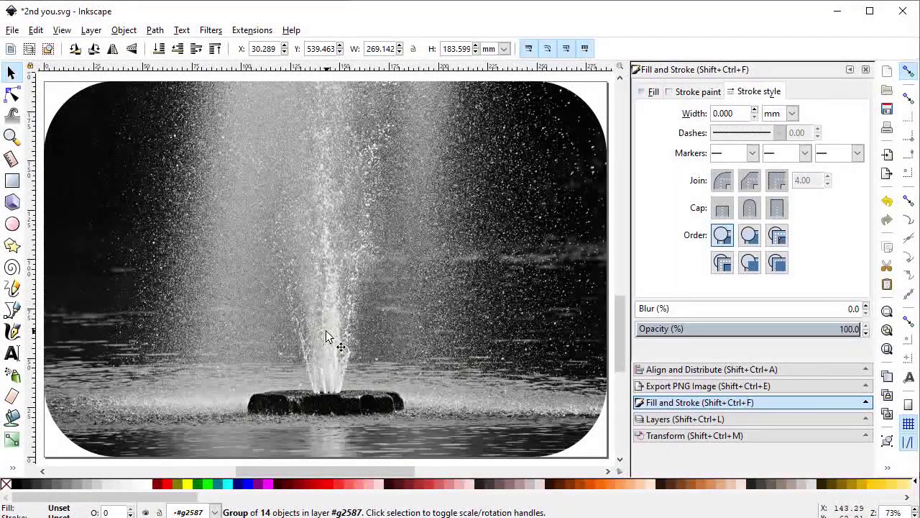
Delete the fountain reference image to clear the page.
{"action": "key", "text": "ctrl+z"}
{"action": "key", "text": "Delete"}
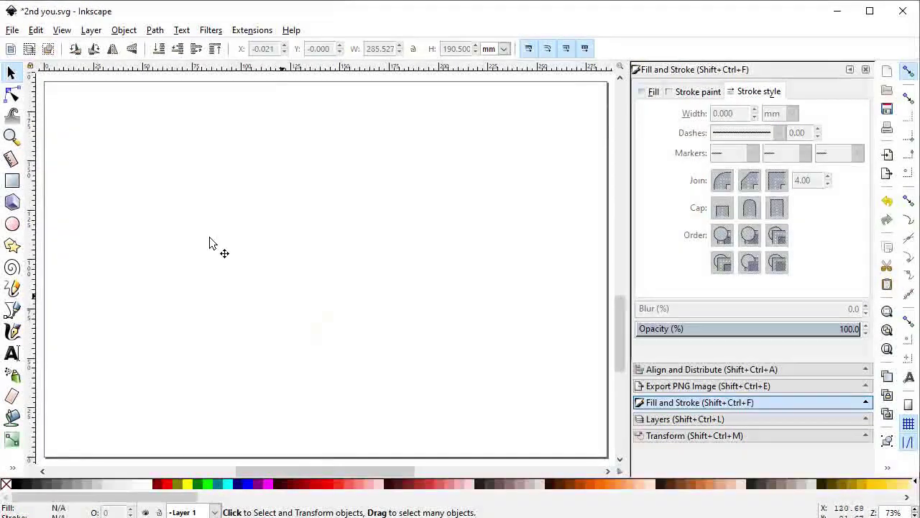
{"action": "left_click", "coordinate": [11, 30]}
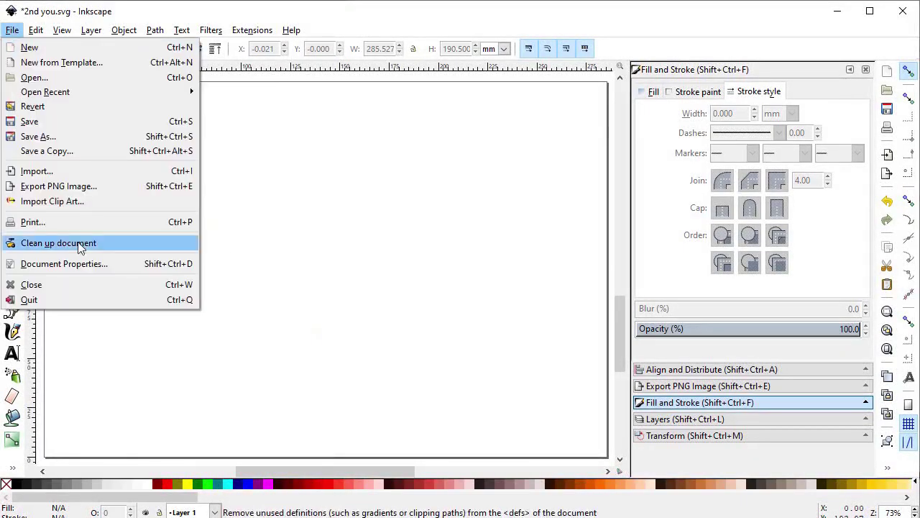
{"action": "left_click", "coordinate": [62, 263]}
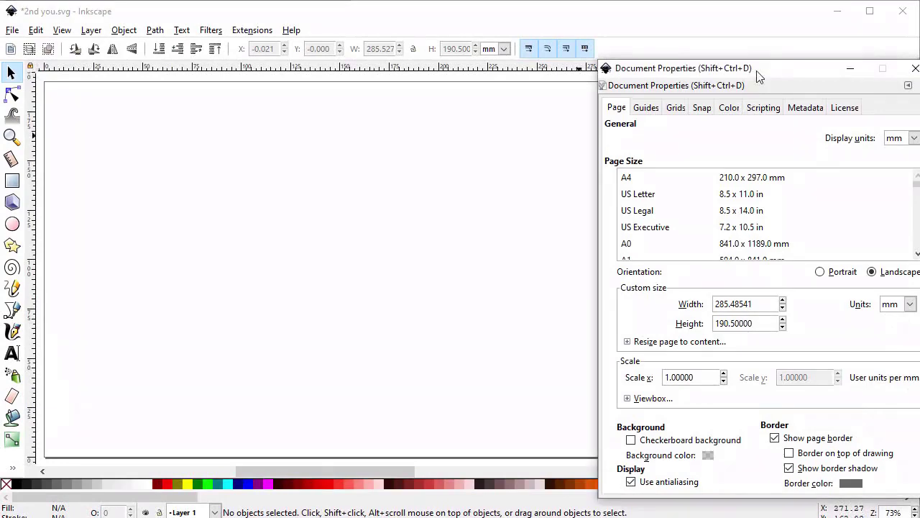
{"action": "left_click_drag", "start_coordinate": [754, 72], "coordinate": [478, 72]}
Set display and page units to px and the page size to 1920 × 1080 px.
{"action": "left_click", "coordinate": [639, 138]}
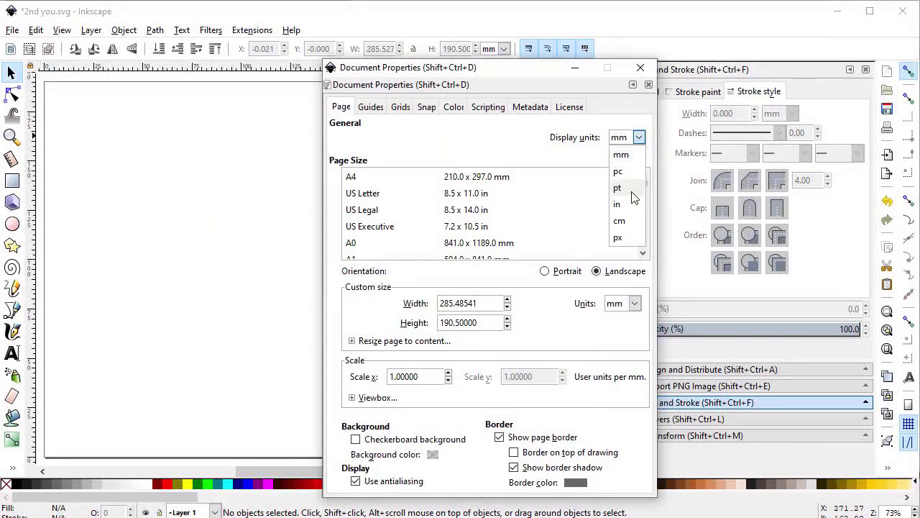
{"action": "left_click", "coordinate": [641, 237]}
{"action": "left_click", "coordinate": [629, 306]}
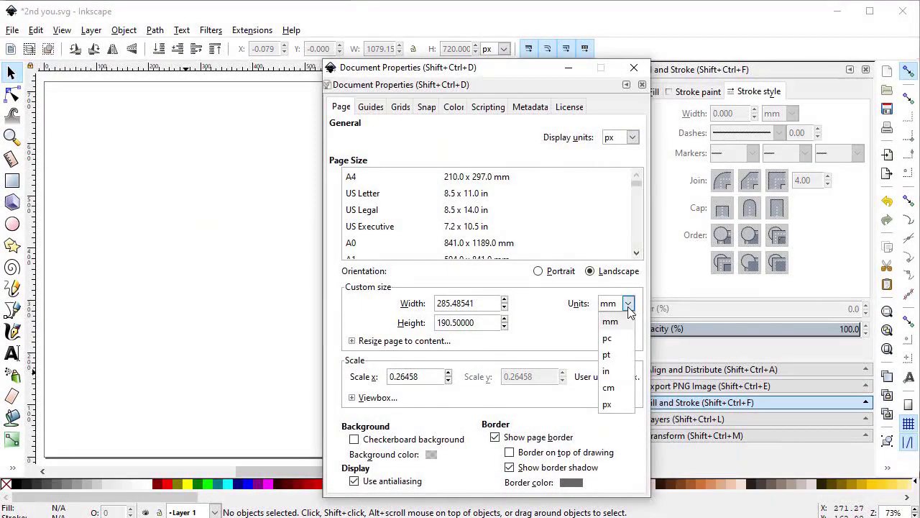
{"action": "left_click", "coordinate": [611, 406]}
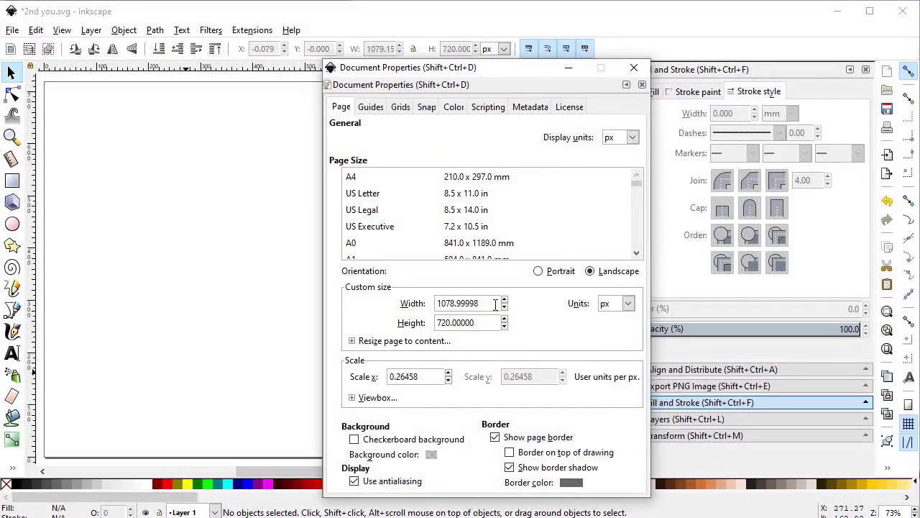
{"action": "left_click_drag", "start_coordinate": [496, 305], "coordinate": [424, 306]}
{"action": "type", "text": "192"}
{"action": "left_click_drag", "start_coordinate": [487, 322], "coordinate": [433, 323]}
{"action": "type", "text": "1080"}
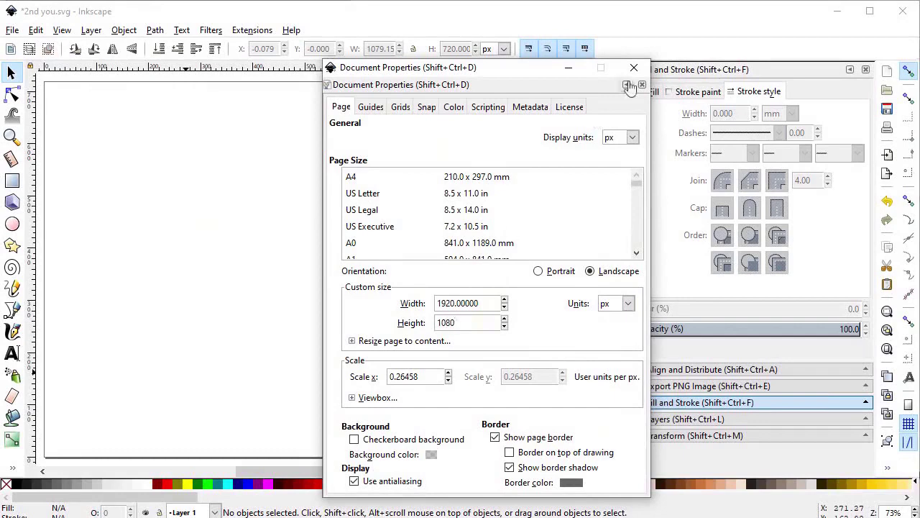
{"action": "left_click", "coordinate": [633, 68]}
{"action": "left_click", "coordinate": [887, 349]}
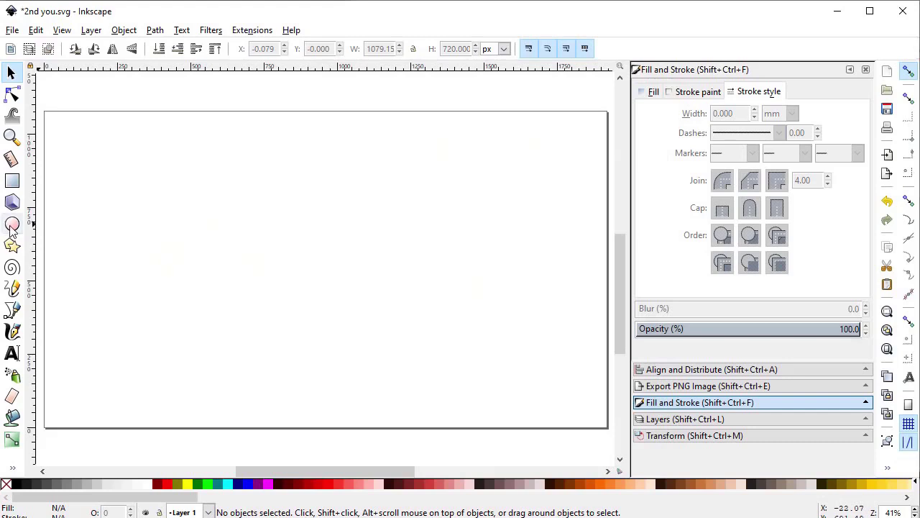
{"action": "left_click", "coordinate": [10, 225]}
Draw a circle with no fill and a 1.5 mm black outline.
{"action": "left_click_drag", "start_coordinate": [313, 199], "coordinate": [493, 355]}
{"action": "left_click", "coordinate": [20, 71]}
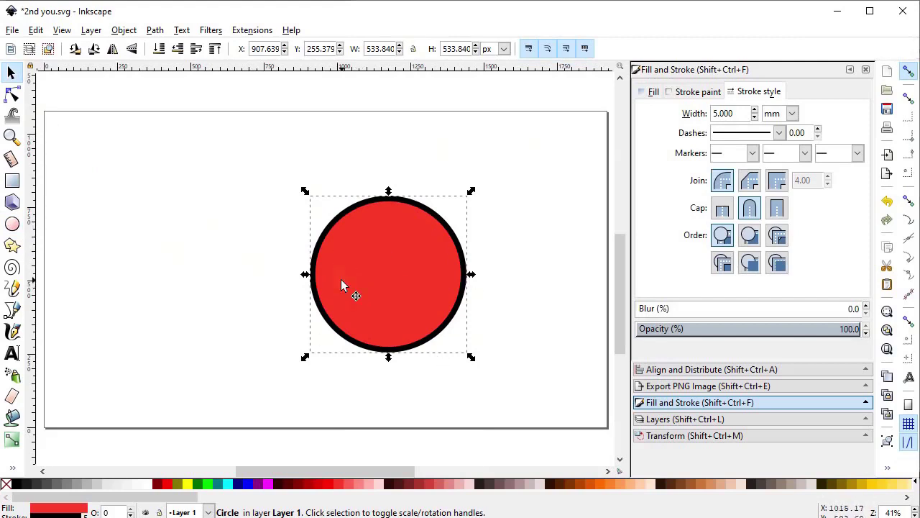
{"action": "left_click", "coordinate": [5, 485]}
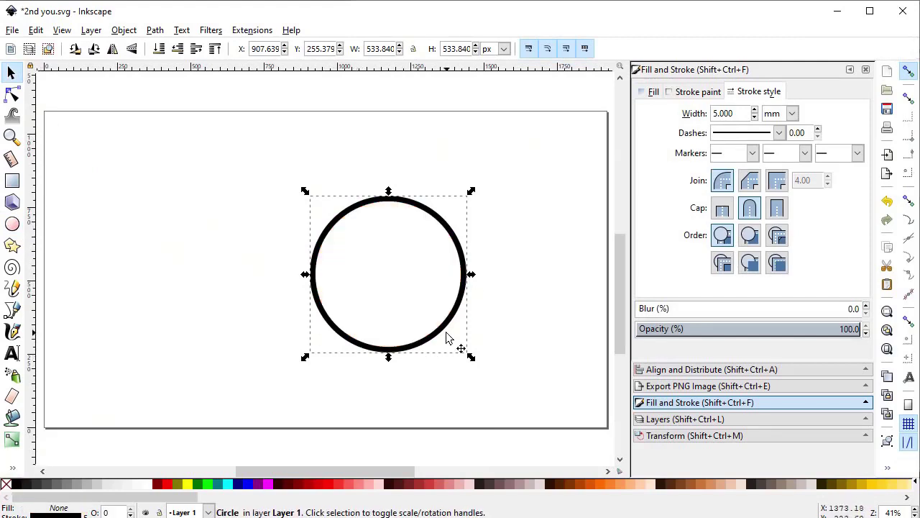
{"action": "left_click_drag", "start_coordinate": [735, 107], "coordinate": [692, 108]}
{"action": "type", "text": "3"}
{"action": "key", "text": "Return"}
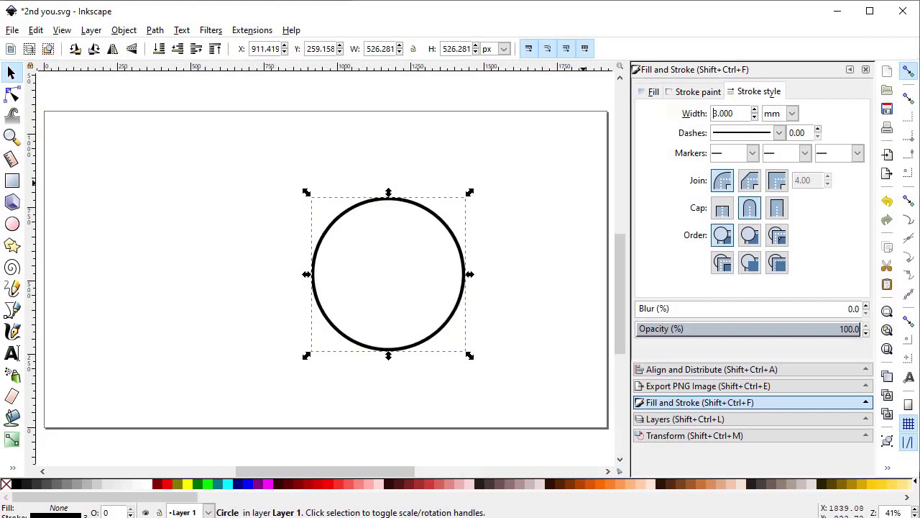
{"action": "left_click_drag", "start_coordinate": [737, 113], "coordinate": [712, 112]}
{"action": "type", "text": "1.5"}
{"action": "key", "text": "Return"}
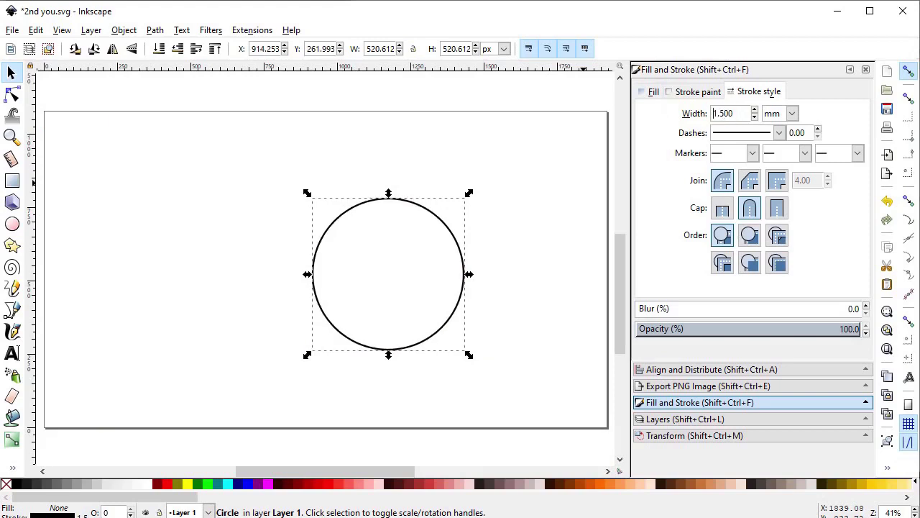
Lock proportions and resize the circle to 700 px wide, repositioning it on the page.
{"action": "left_click_drag", "start_coordinate": [465, 299], "coordinate": [487, 255]}
{"action": "left_click", "coordinate": [411, 48]}
{"action": "left_click_drag", "start_coordinate": [394, 48], "coordinate": [383, 52]}
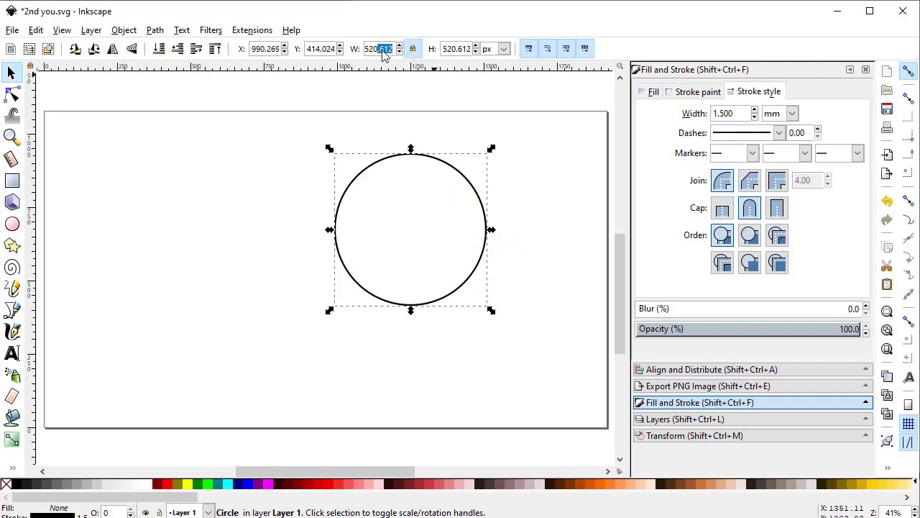
{"action": "type", "text": "700"}
{"action": "key", "text": "Return"}
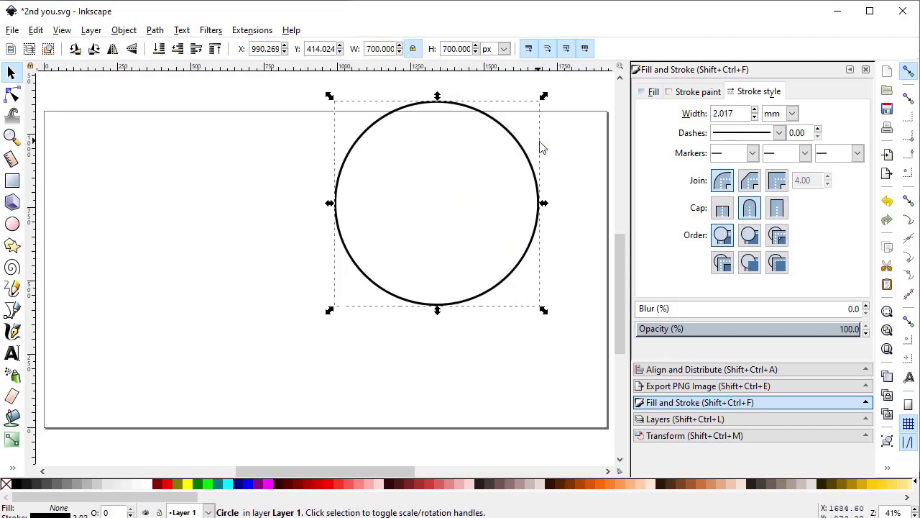
{"action": "left_click_drag", "start_coordinate": [532, 169], "coordinate": [474, 218]}
Duplicate the circle, shrink the copy to 500 px wide, and select both circles.
{"action": "right_click", "coordinate": [466, 198]}
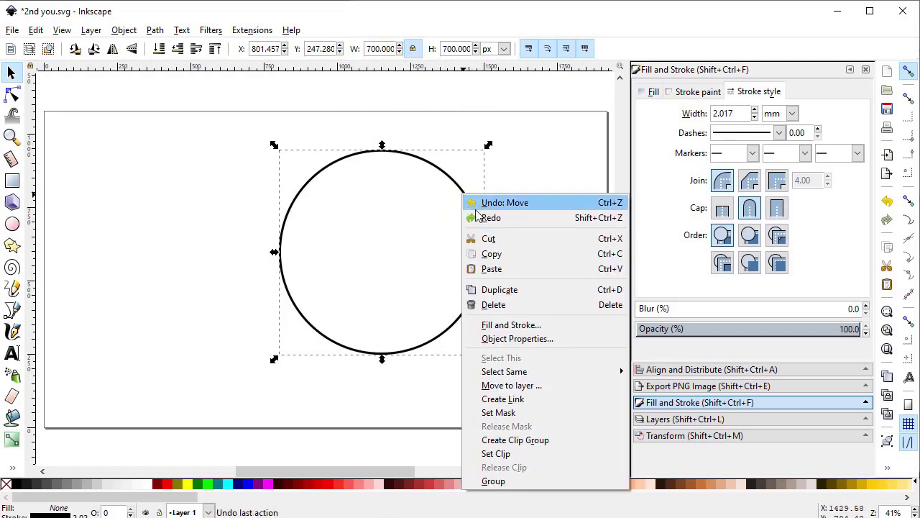
{"action": "left_click", "coordinate": [504, 291]}
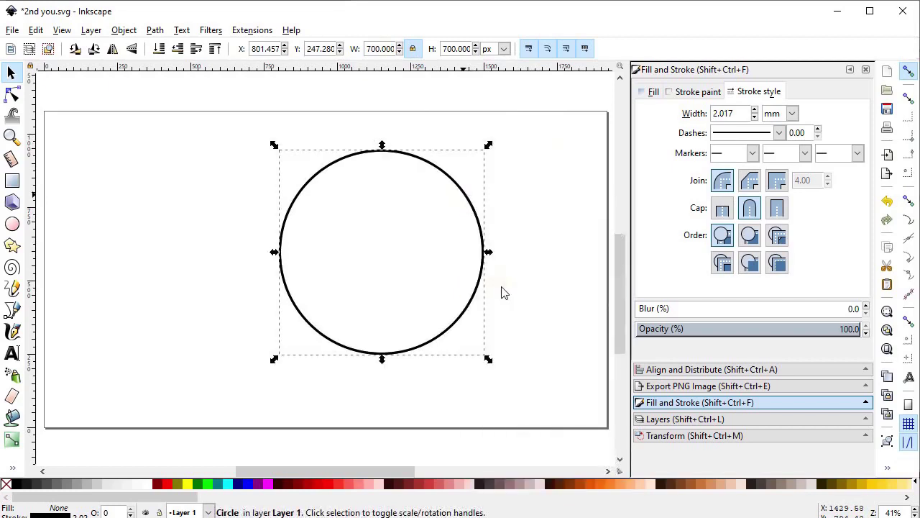
{"action": "triple_click", "coordinate": [381, 48]}
{"action": "type", "text": "500"}
{"action": "key", "text": "Return"}
{"action": "left_click_drag", "start_coordinate": [506, 132], "coordinate": [250, 387]}
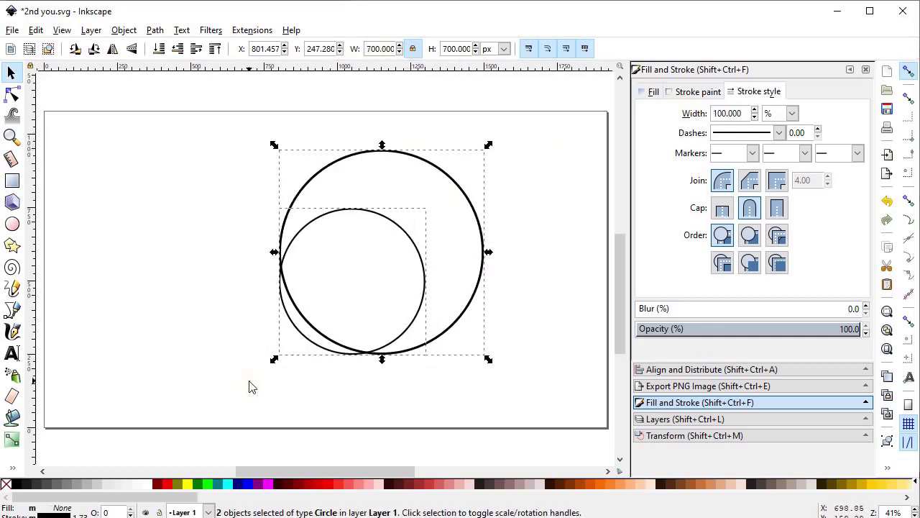
{"action": "left_click", "coordinate": [688, 369]}
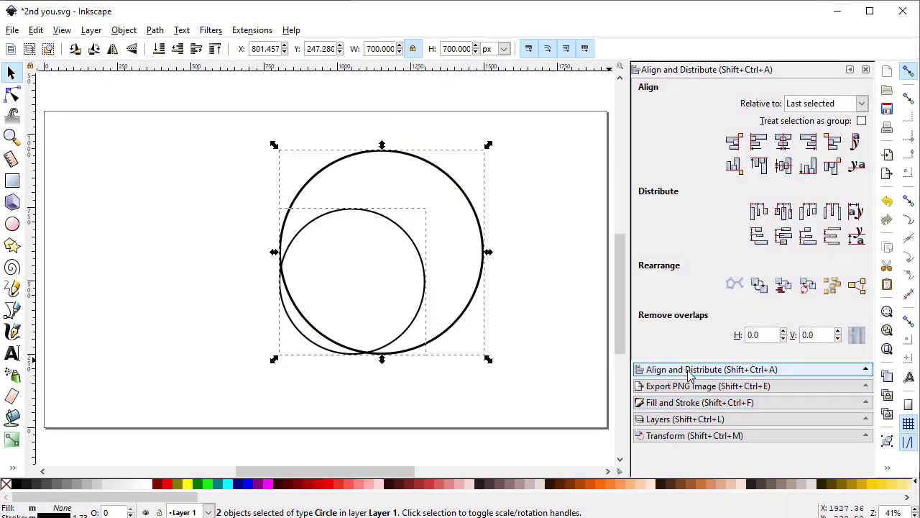
Center the two circles horizontally and vertically relative to the last selected object.
{"action": "left_click", "coordinate": [122, 30]}
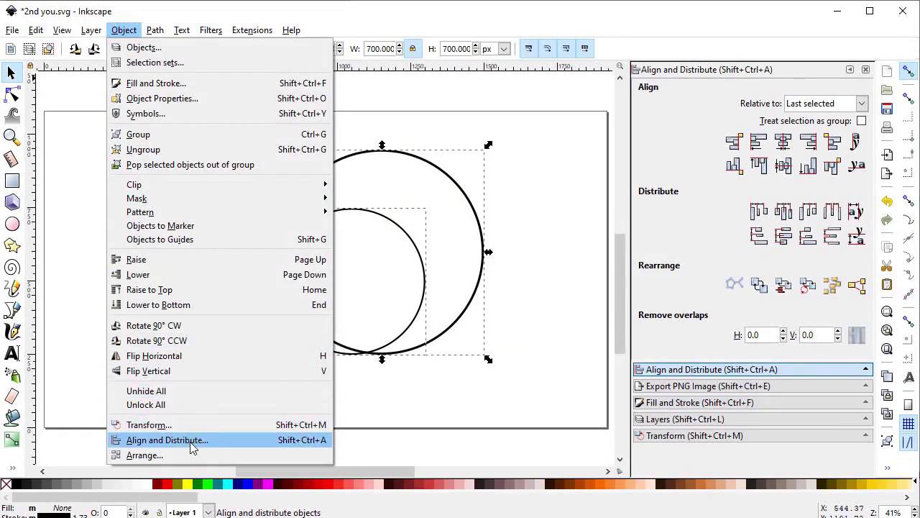
{"action": "left_click", "coordinate": [521, 384]}
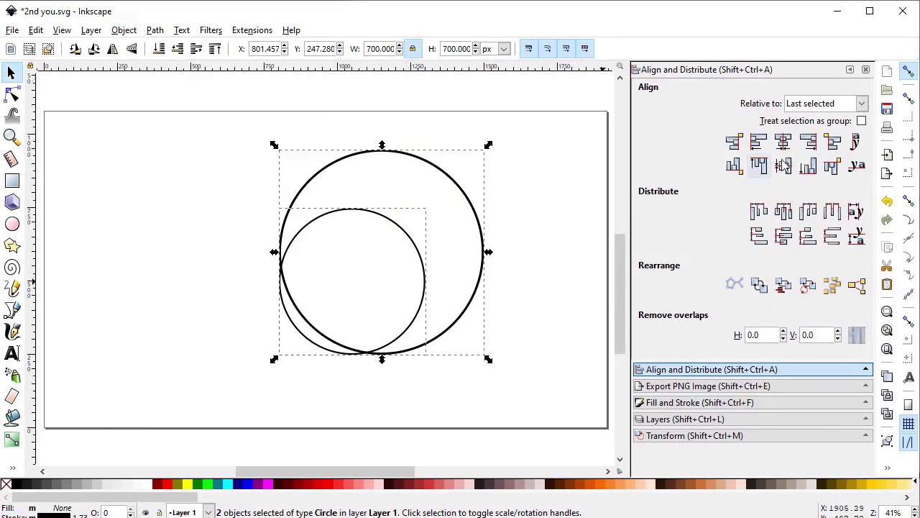
{"action": "left_click", "coordinate": [823, 106]}
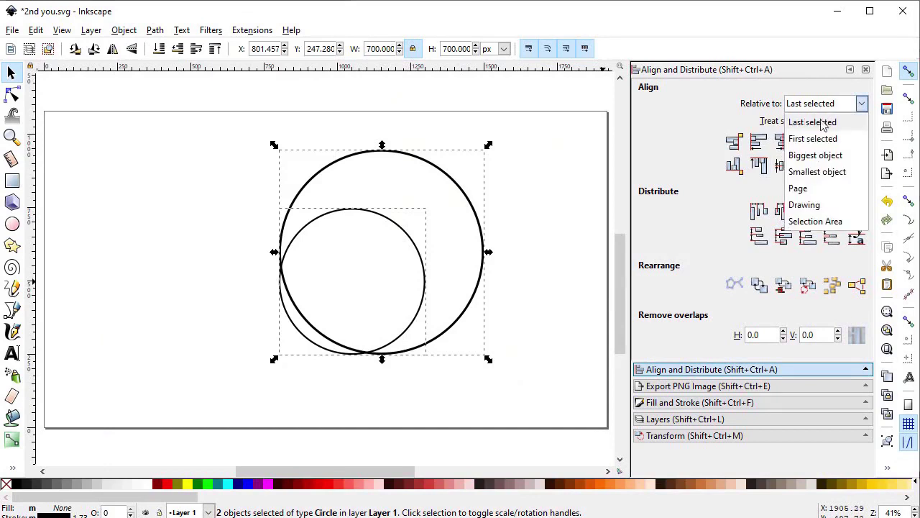
{"action": "left_click", "coordinate": [821, 123]}
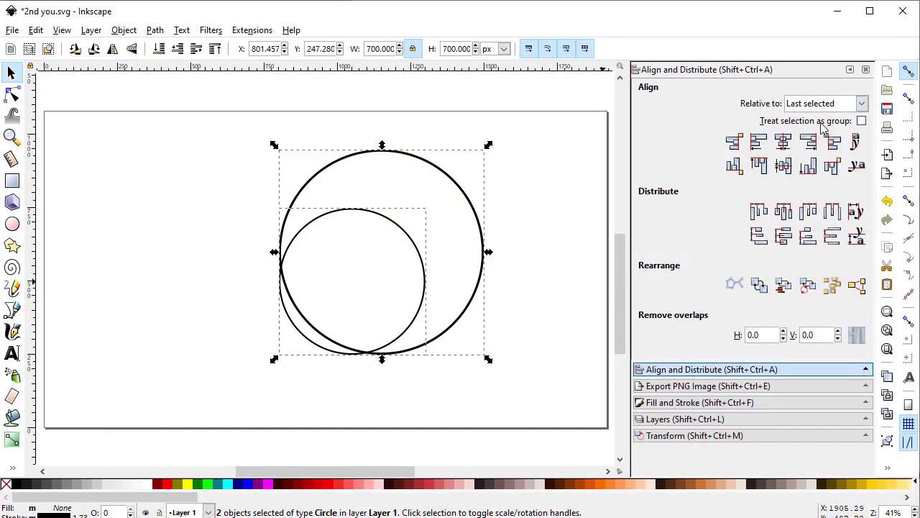
{"action": "left_click", "coordinate": [784, 148]}
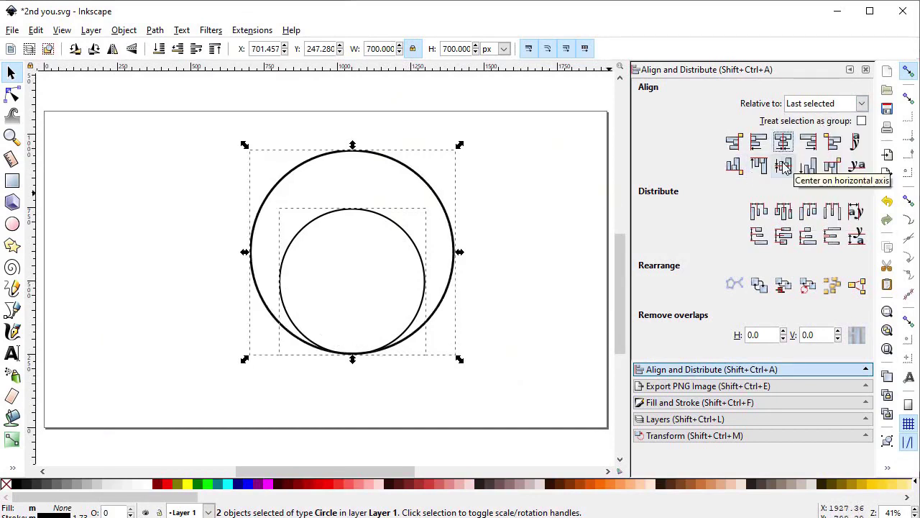
{"action": "left_click", "coordinate": [783, 166]}
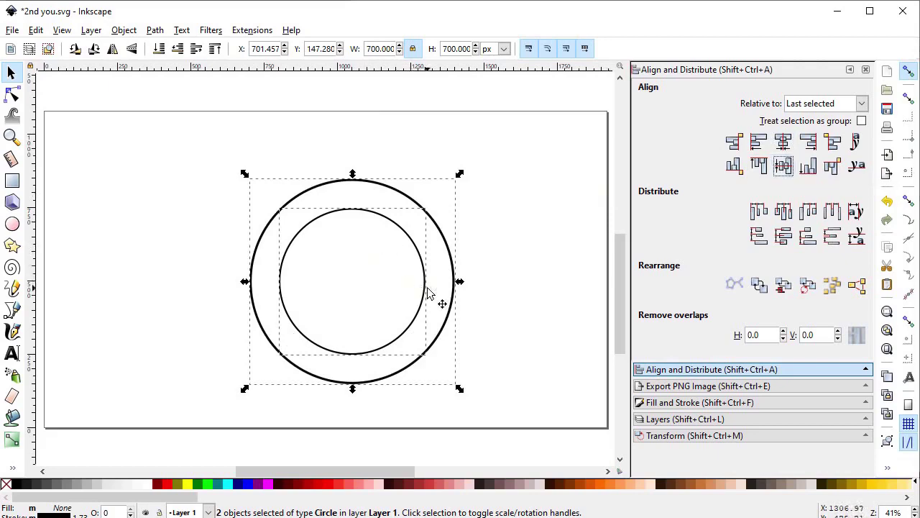
Duplicate the ring pair and move the copy left so it overlaps the original.
{"action": "left_click_drag", "start_coordinate": [433, 299], "coordinate": [479, 229]}
{"action": "right_click", "coordinate": [480, 228]}
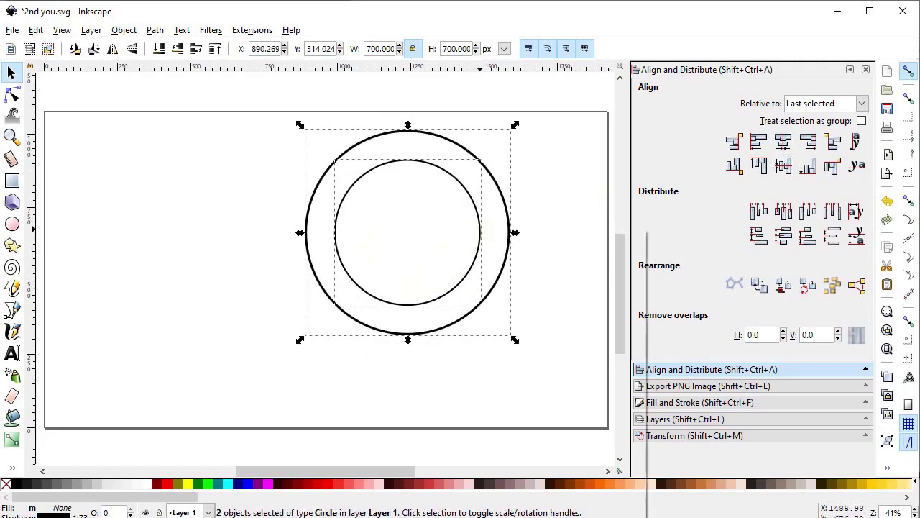
{"action": "left_click", "coordinate": [517, 324]}
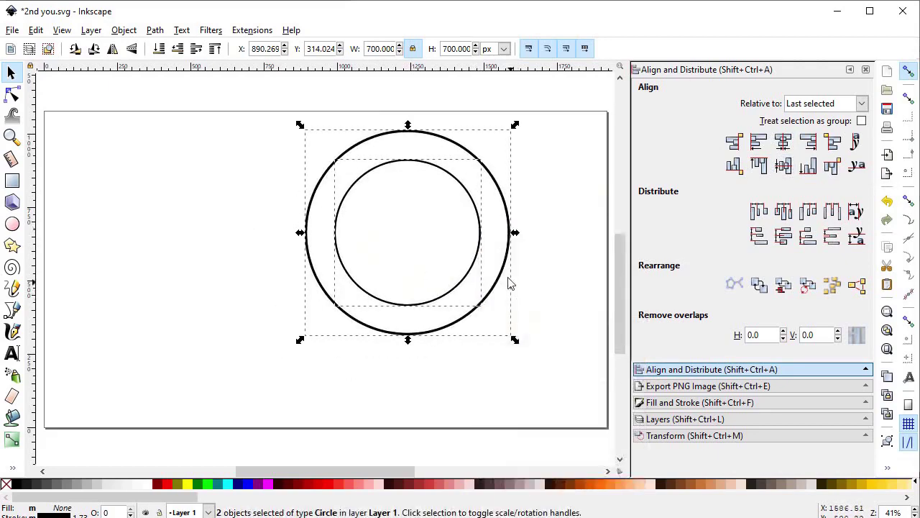
{"action": "left_click_drag", "start_coordinate": [506, 276], "coordinate": [322, 270]}
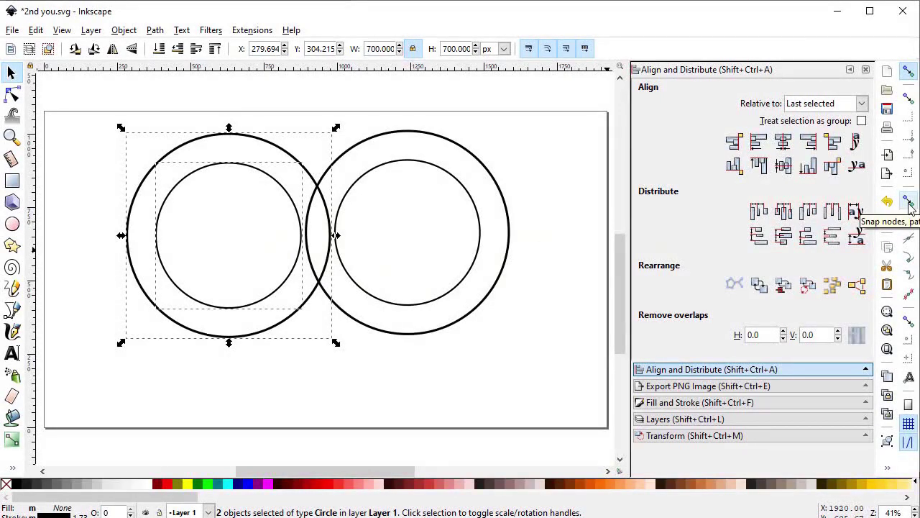
Enable smooth-node snapping and move all four circles down slightly.
{"action": "left_click", "coordinate": [910, 276]}
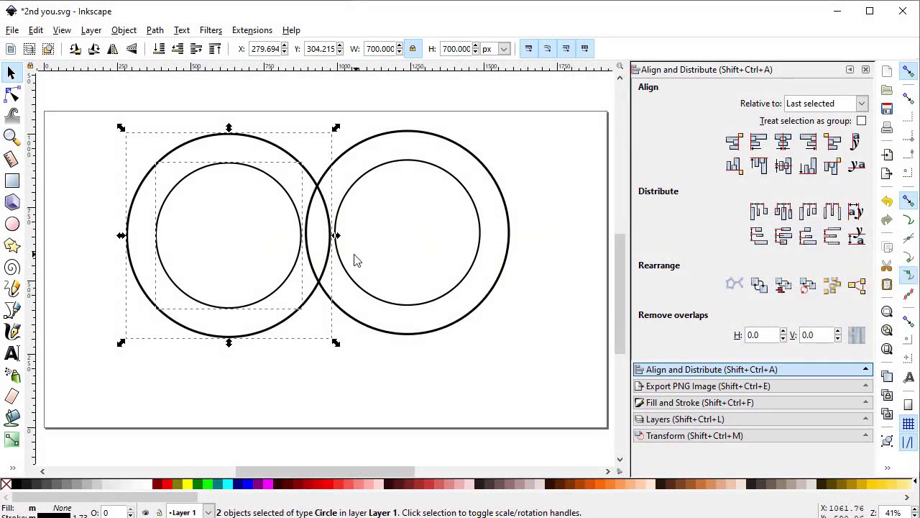
{"action": "left_click_drag", "start_coordinate": [334, 260], "coordinate": [338, 257]}
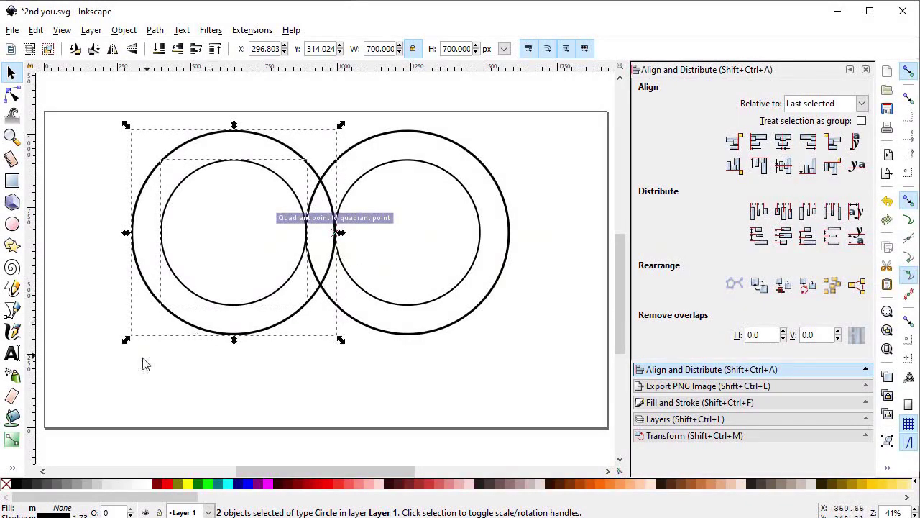
{"action": "left_click_drag", "start_coordinate": [124, 374], "coordinate": [567, 110]}
{"action": "left_click_drag", "start_coordinate": [460, 167], "coordinate": [468, 192]}
Draw a thin rectangle joining the bottoms of the two rings.
{"action": "left_click", "coordinate": [12, 181]}
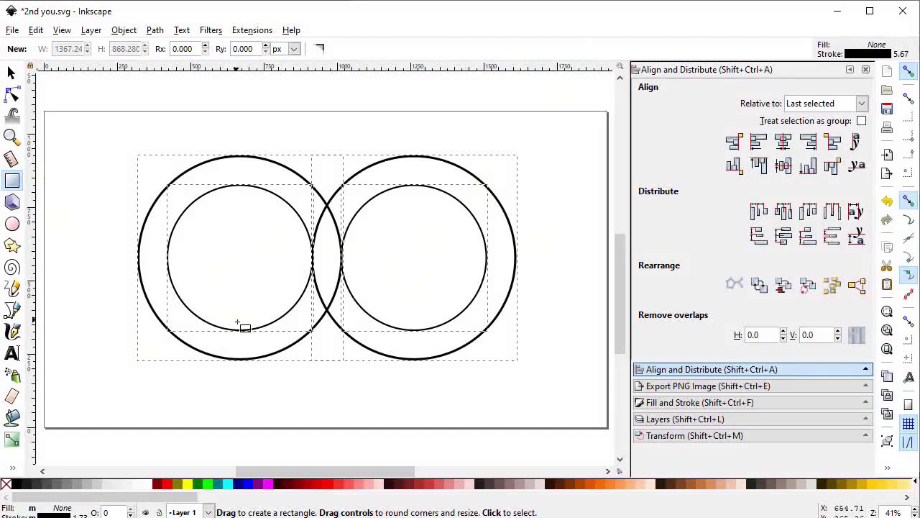
{"action": "left_click_drag", "start_coordinate": [241, 331], "coordinate": [415, 359]}
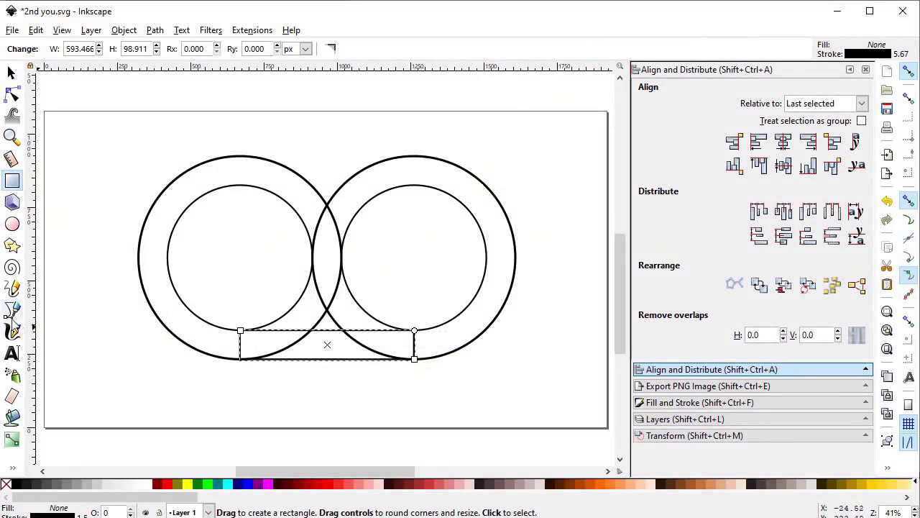
{"action": "left_click", "coordinate": [12, 309]}
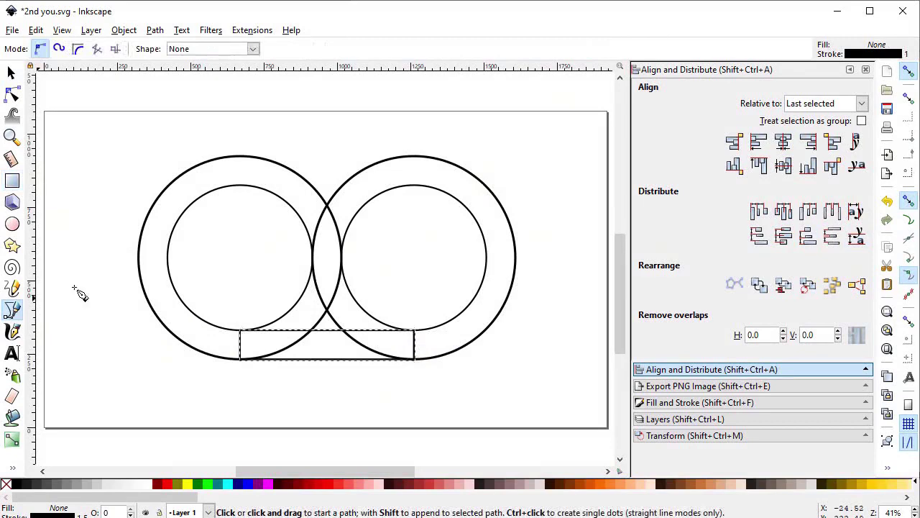
Draw a horizontal line across both rings' centres with a 3 px stroke.
{"action": "left_click", "coordinate": [139, 257]}
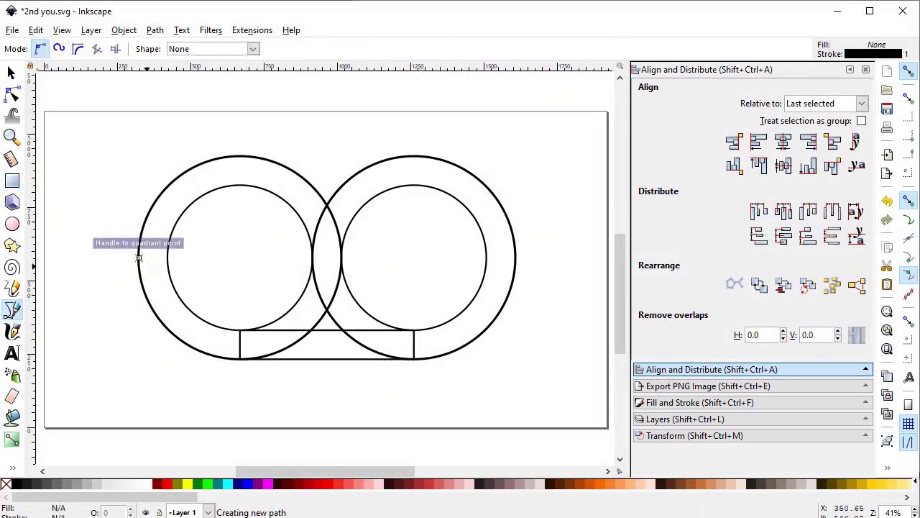
{"action": "double_click", "coordinate": [516, 257]}
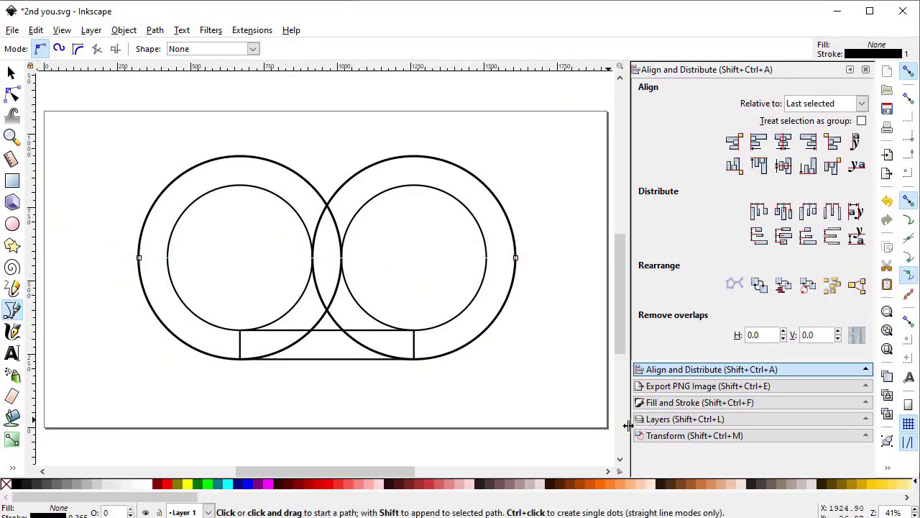
{"action": "left_click", "coordinate": [680, 403]}
{"action": "type", "text": "3"}
{"action": "key", "text": "Return"}
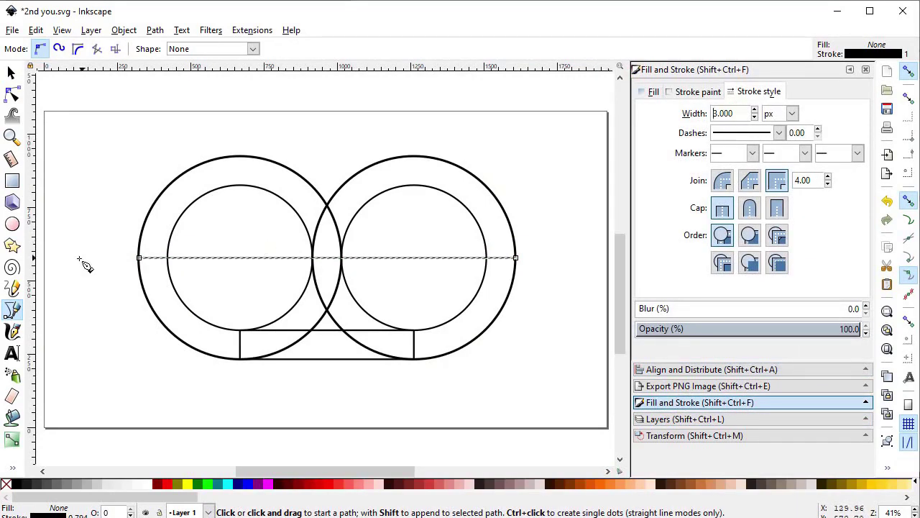
Draw two vertical lines dropping from the rings' crossing points to below the rectangle.
{"action": "left_click", "coordinate": [313, 258]}
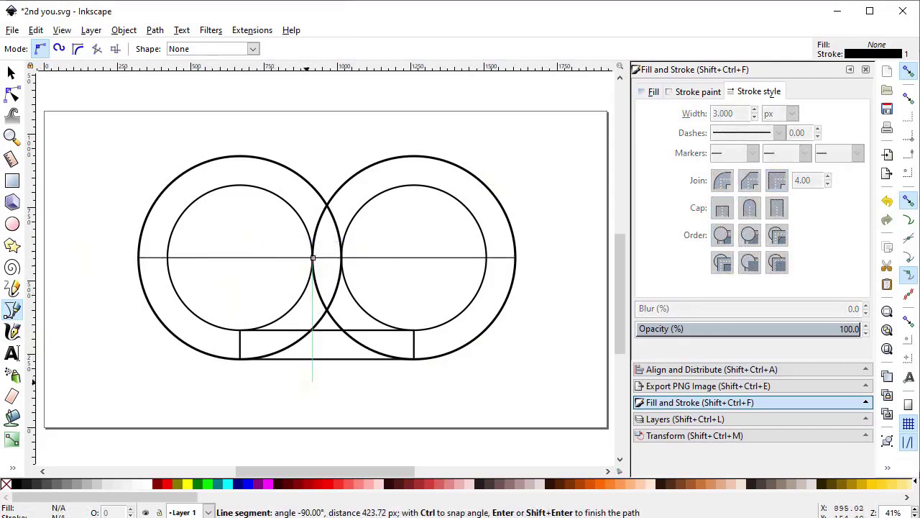
{"action": "double_click", "coordinate": [308, 382]}
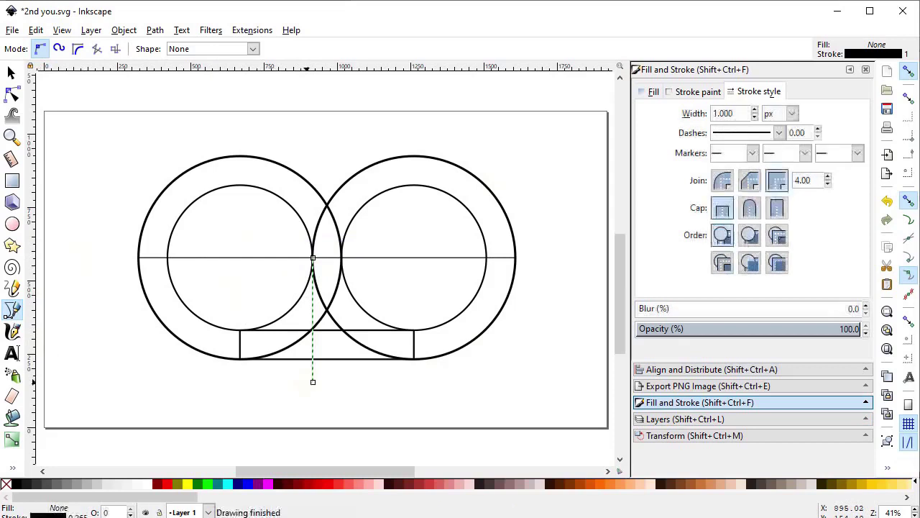
{"action": "left_click", "coordinate": [342, 256]}
{"action": "left_click", "coordinate": [341, 382]}
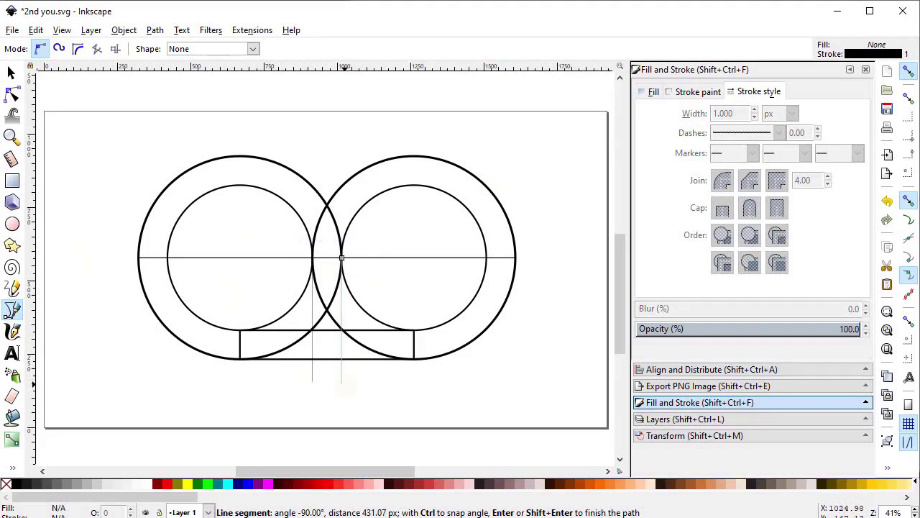
{"action": "left_click", "coordinate": [11, 72]}
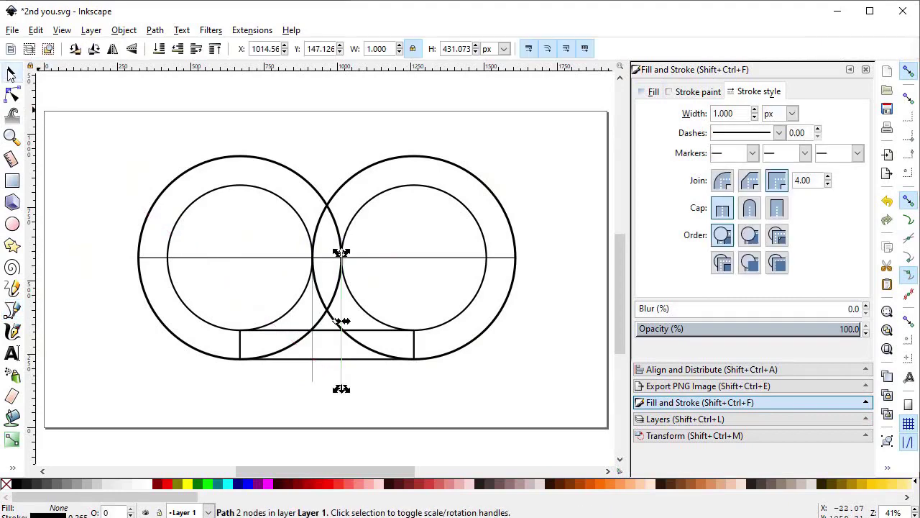
{"action": "left_click", "coordinate": [389, 142]}
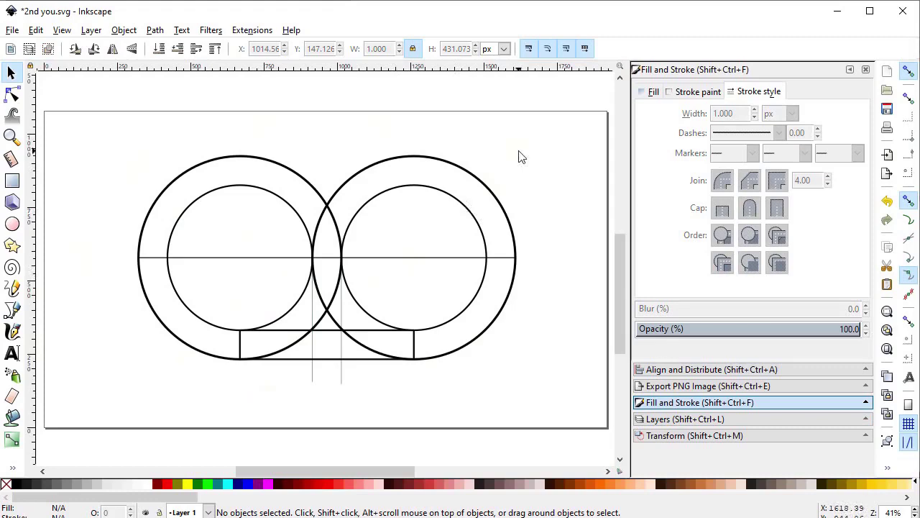
Select all eight drawn objects and combine them into one path.
{"action": "mouse_move", "coordinate": [560, 119]}
{"action": "left_mouse_down"}
{"action": "mouse_move", "coordinate": [236, 357]}
{"action": "mouse_move", "coordinate": [109, 424]}
{"action": "left_mouse_up"}
{"action": "left_click", "coordinate": [155, 30]}
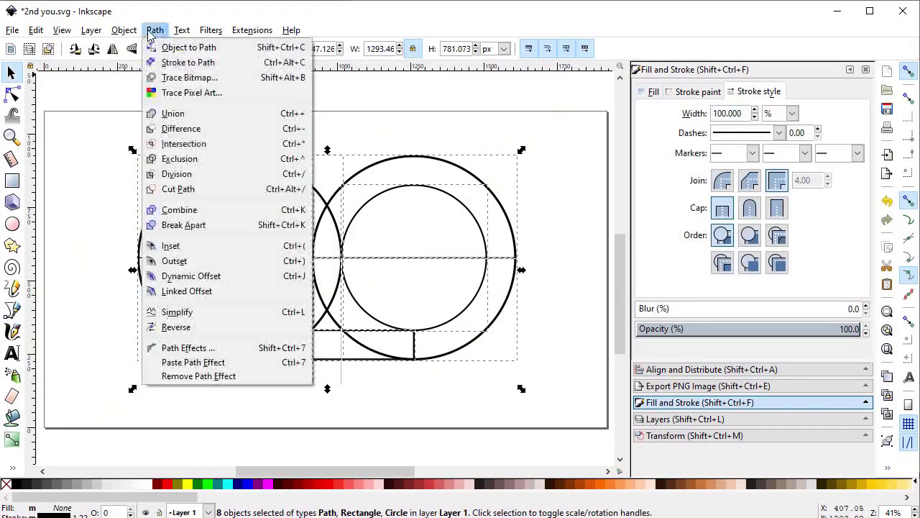
{"action": "left_click", "coordinate": [192, 209]}
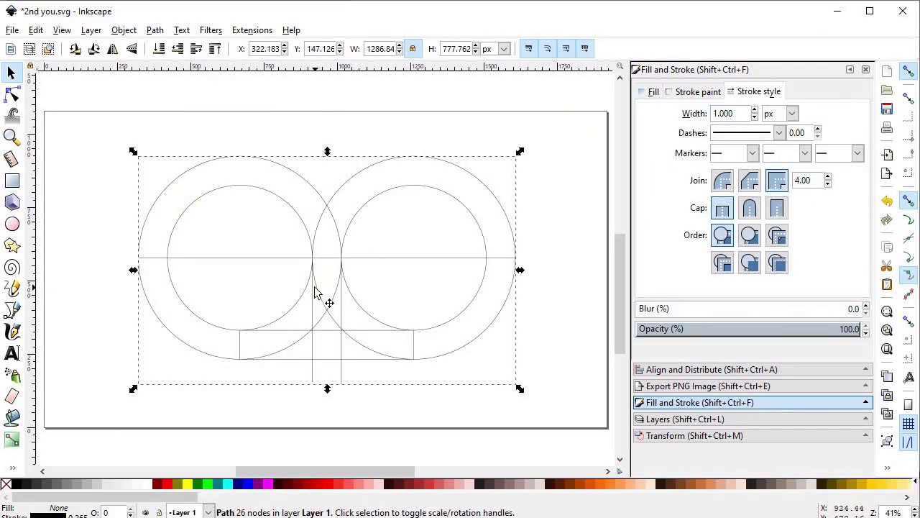
Set the combined path's stroke width to 5 px, then deselect it.
{"action": "left_click_drag", "start_coordinate": [743, 117], "coordinate": [698, 113]}
{"action": "type", "text": "2"}
{"action": "key", "text": "Return"}
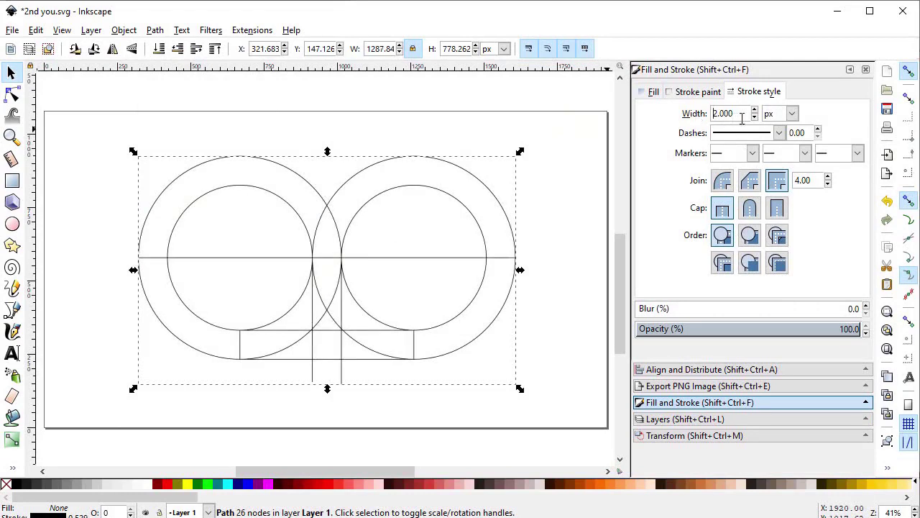
{"action": "left_click_drag", "start_coordinate": [740, 118], "coordinate": [700, 117]}
{"action": "type", "text": "5"}
{"action": "key", "text": "Return"}
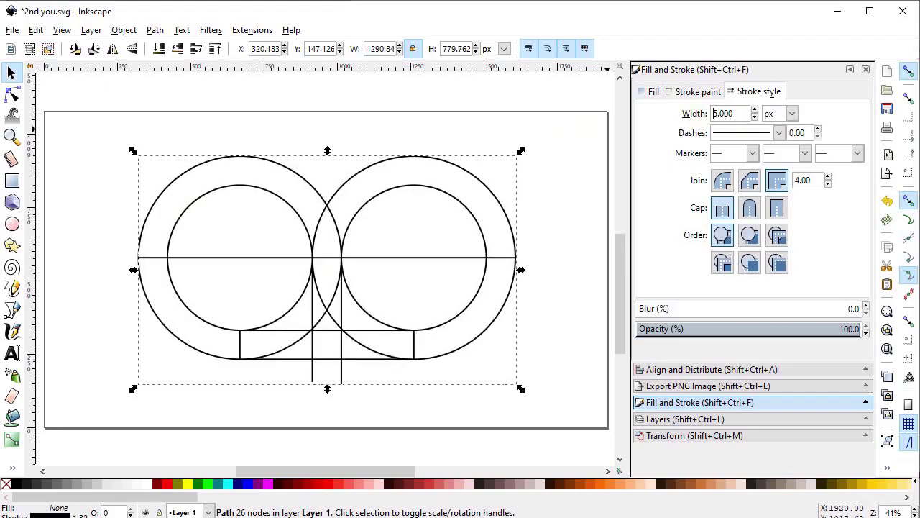
{"action": "left_click", "coordinate": [376, 129]}
Draw a large light red rectangle covering the drawing and send it behind the lines.
{"action": "left_click", "coordinate": [12, 180]}
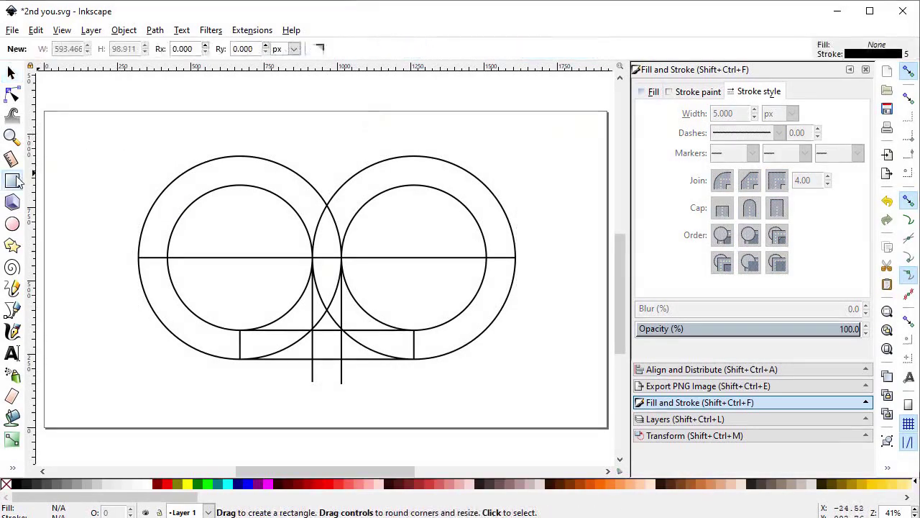
{"action": "left_click_drag", "start_coordinate": [123, 134], "coordinate": [564, 404]}
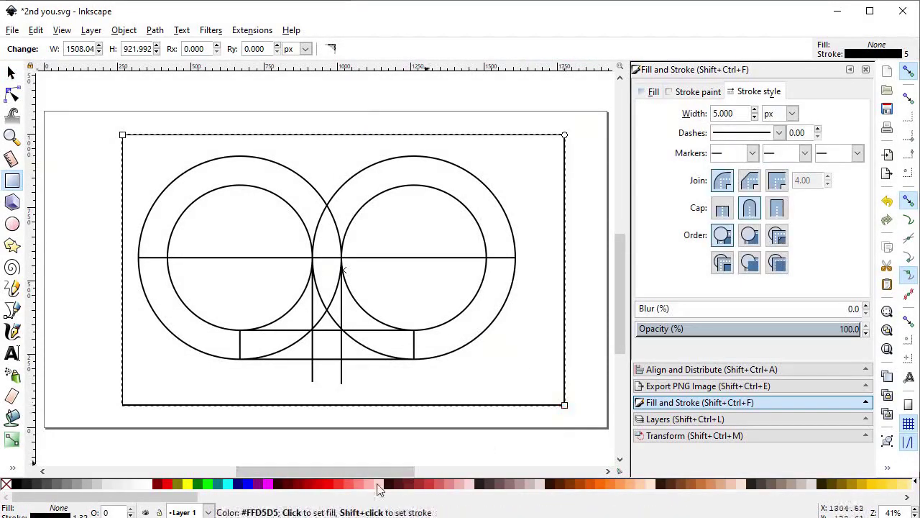
{"action": "left_click", "coordinate": [353, 484]}
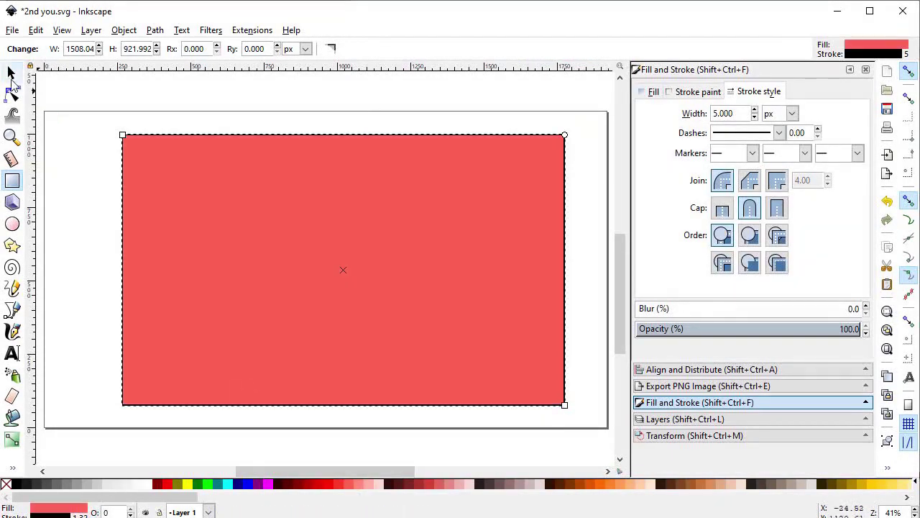
{"action": "left_click", "coordinate": [11, 72]}
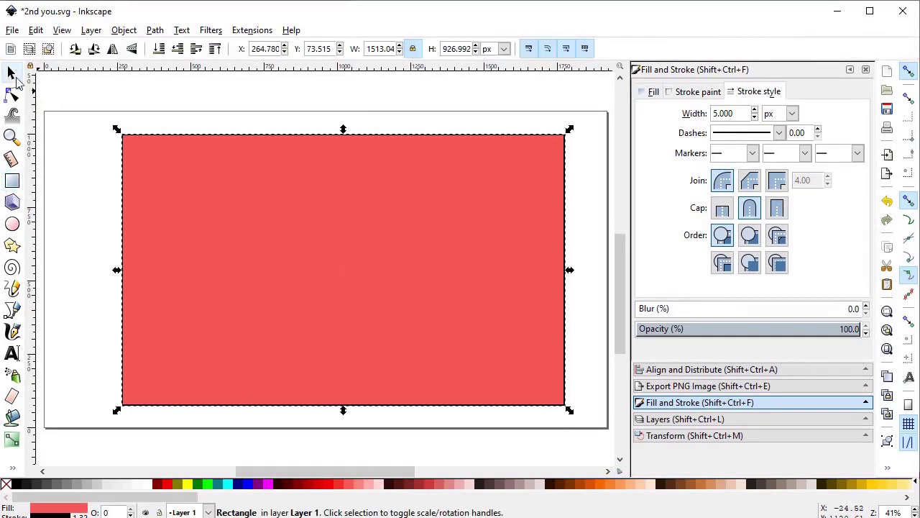
{"action": "left_click", "coordinate": [157, 48]}
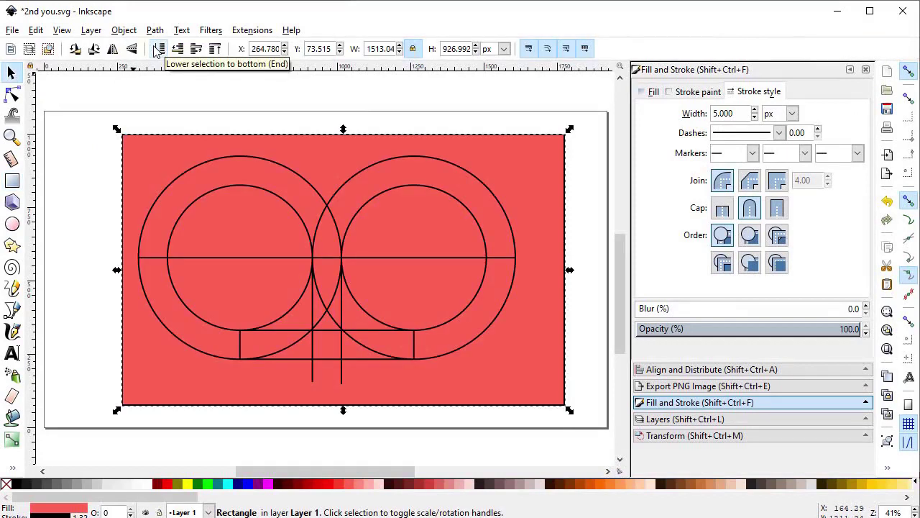
Split the red rectangle along the linework with Path > Division.
{"action": "left_click_drag", "start_coordinate": [591, 106], "coordinate": [75, 440]}
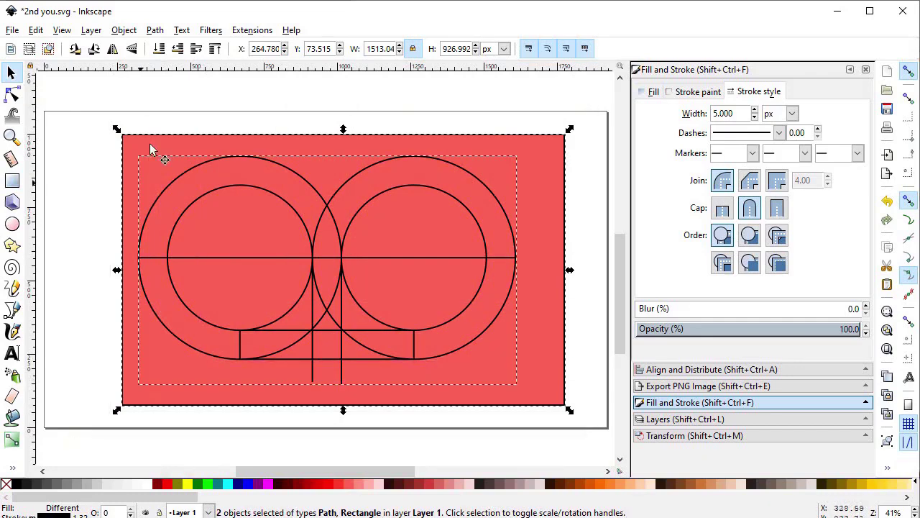
{"action": "left_click", "coordinate": [153, 29]}
{"action": "left_click", "coordinate": [199, 172]}
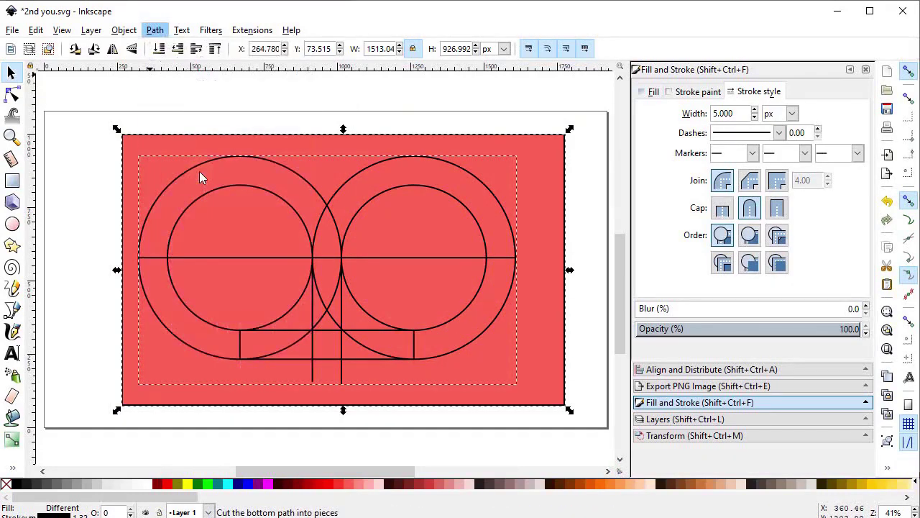
{"action": "left_click", "coordinate": [594, 169]}
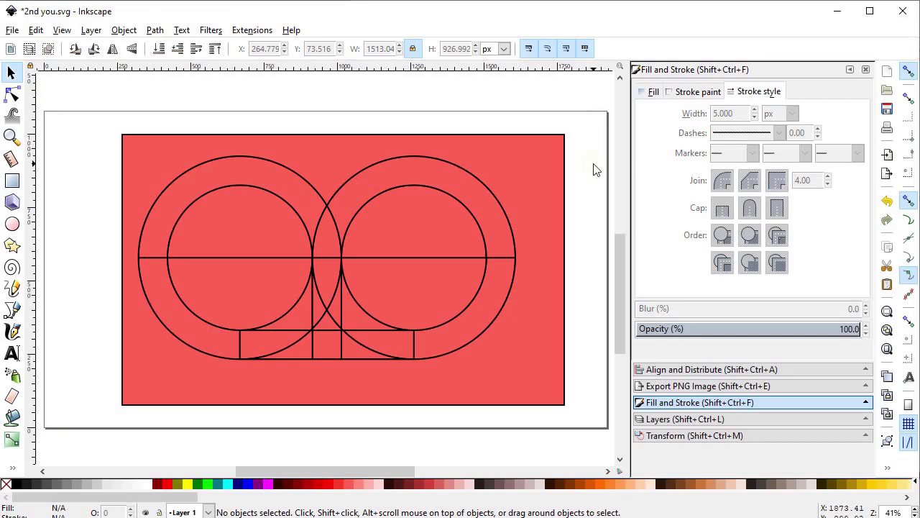
Delete the outer background, the rings' inner fills and the lower-left pieces, leaving the fountain shape.
{"action": "key", "text": "Delete"}
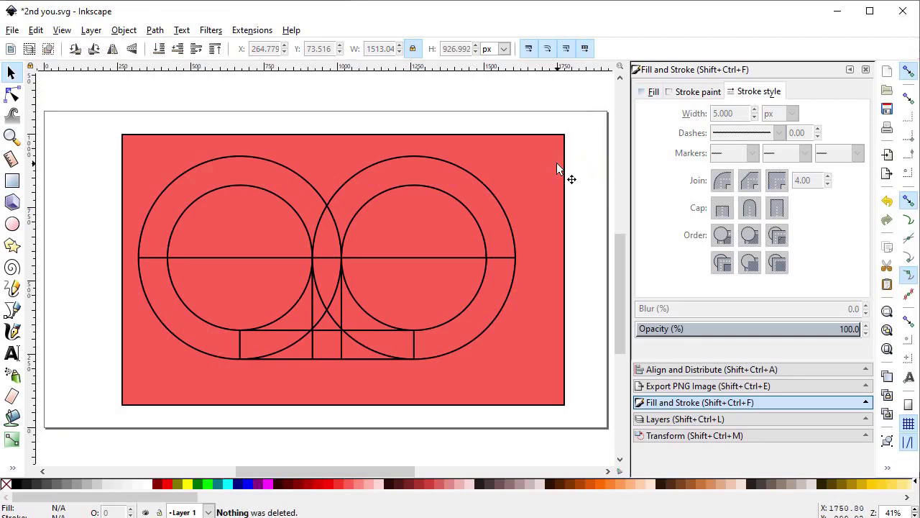
{"action": "key", "text": "ctrl+z"}
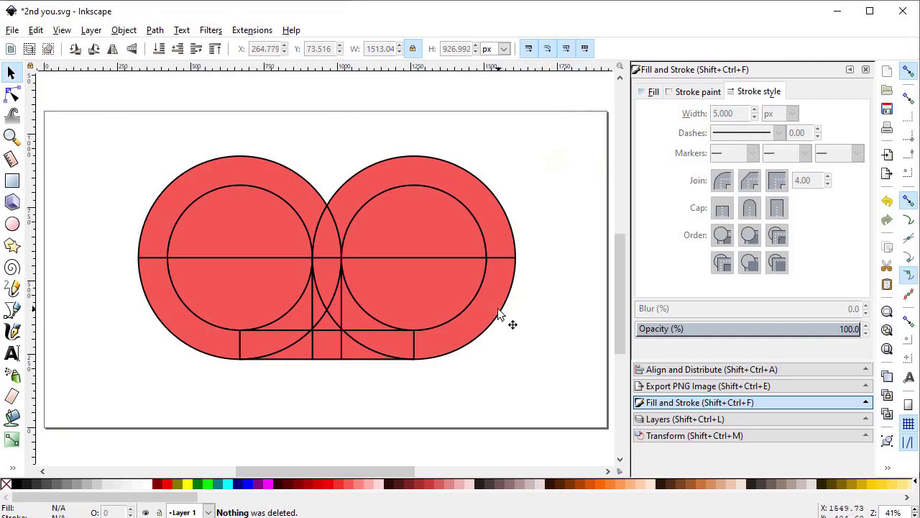
{"action": "key", "text": "ctrl+z"}
{"action": "key", "text": "ctrl+z"}
{"action": "key", "text": "ctrl+z"}
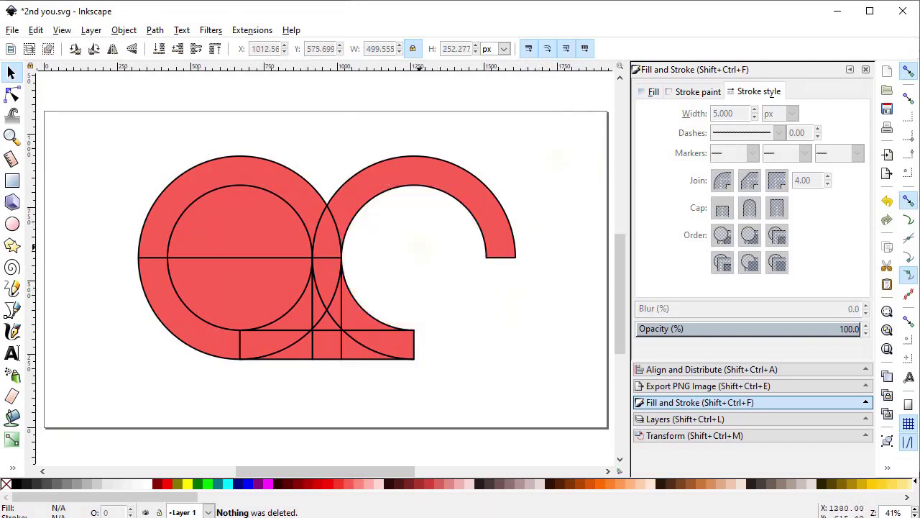
{"action": "key", "text": "ctrl+z"}
{"action": "key", "text": "ctrl+z"}
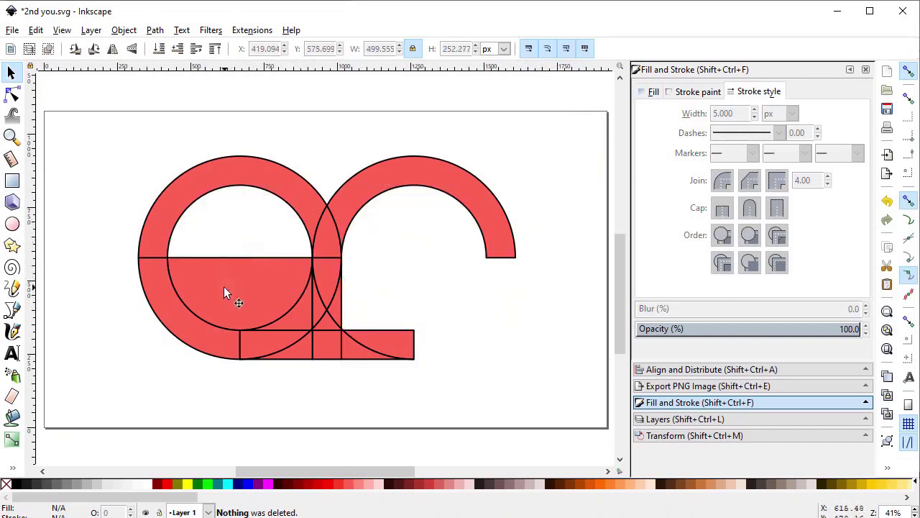
{"action": "key", "text": "ctrl+z"}
{"action": "key", "text": "ctrl+z"}
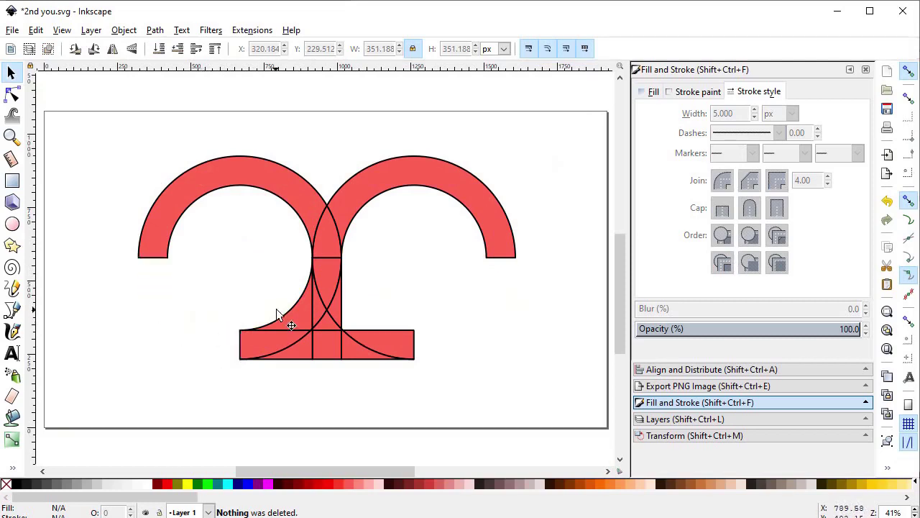
{"action": "key", "text": "ctrl+z"}
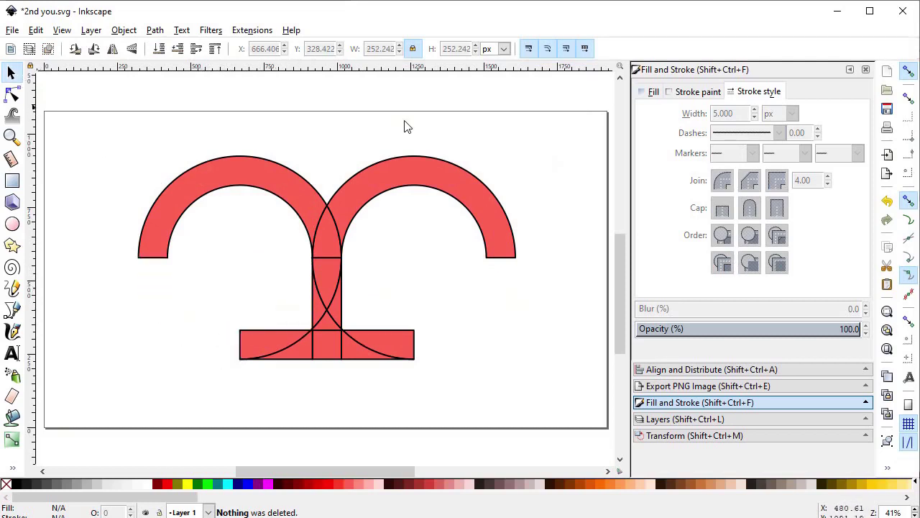
Union the red fountain pieces into one path and remove its black outline.
{"action": "left_click_drag", "start_coordinate": [539, 128], "coordinate": [103, 413]}
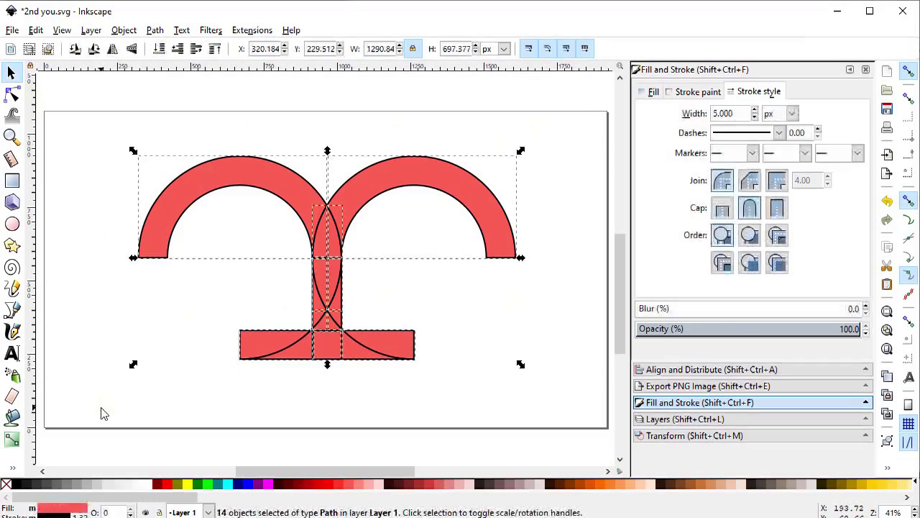
{"action": "left_click", "coordinate": [154, 30]}
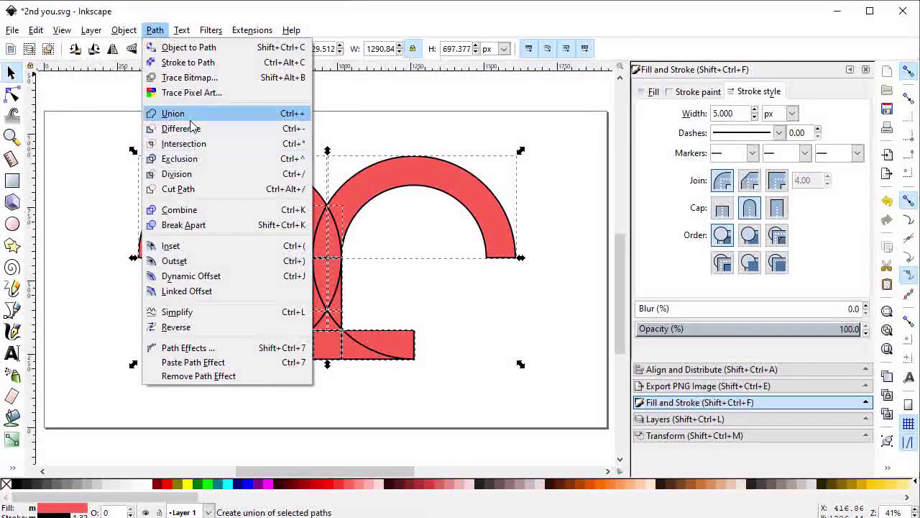
{"action": "left_click", "coordinate": [161, 117]}
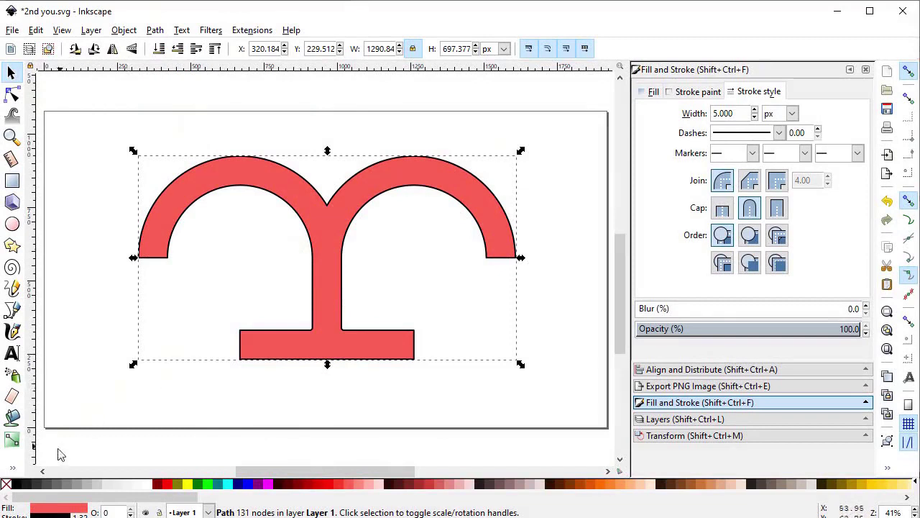
{"action": "key", "text": "shift"}
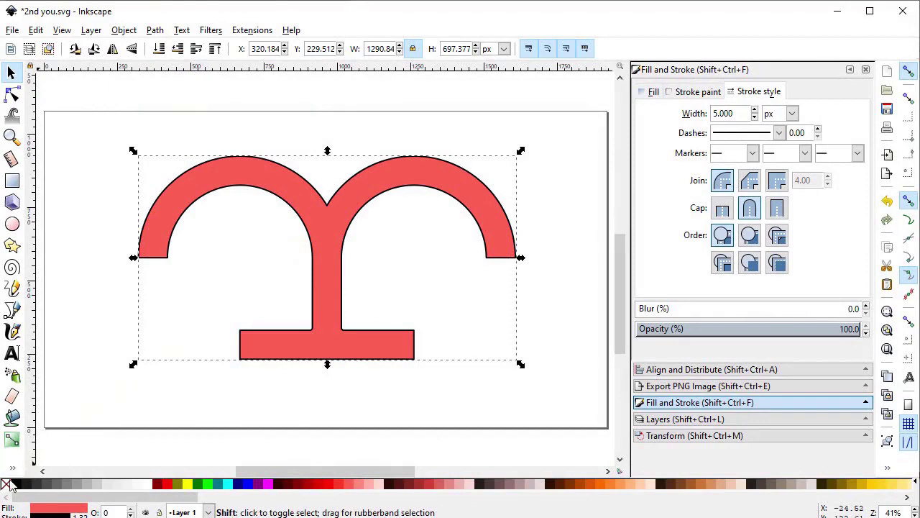
{"action": "left_click", "coordinate": [5, 486], "text": "shift"}
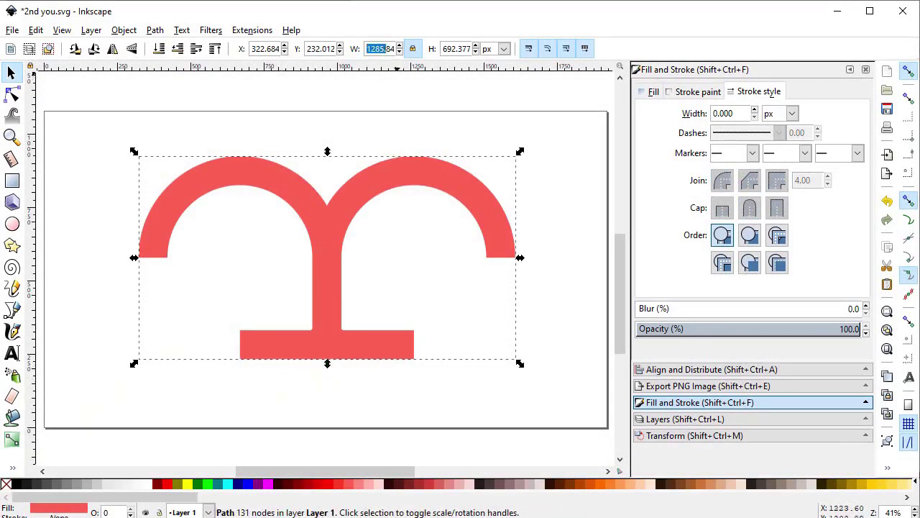
Scale the merged fountain shape to 700 px wide and move it up toward the page centre.
{"action": "type", "text": "700"}
{"action": "key", "text": "Return"}
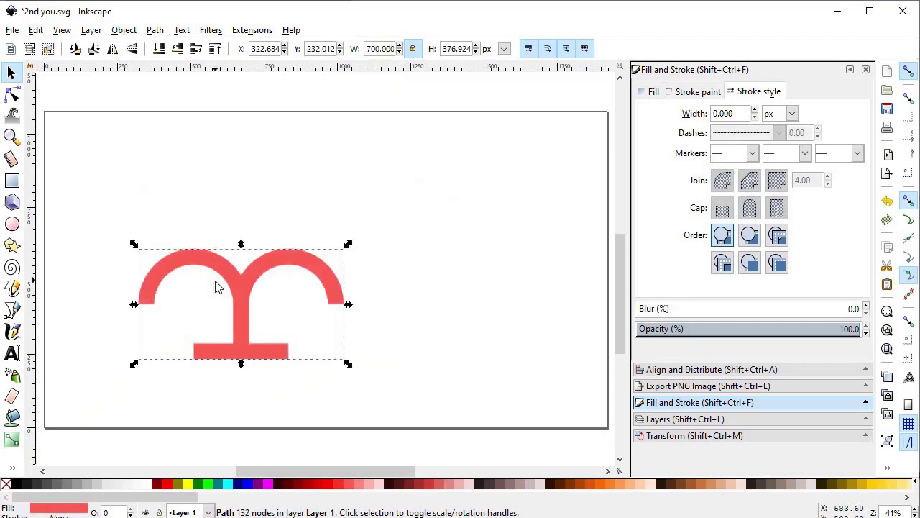
{"action": "left_click_drag", "start_coordinate": [237, 291], "coordinate": [312, 220]}
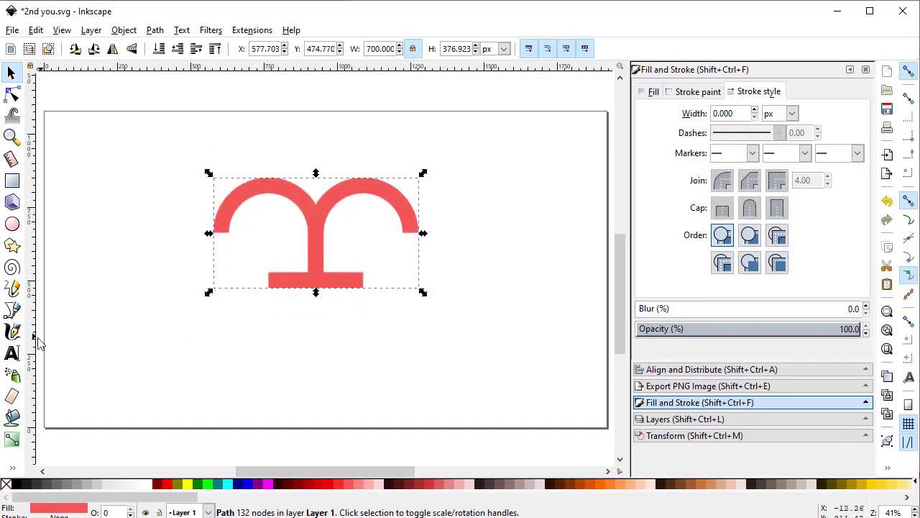
{"action": "left_click", "coordinate": [11, 353]}
Type the word FOUNTAIN below the red fountain shape.
{"action": "left_click", "coordinate": [203, 363]}
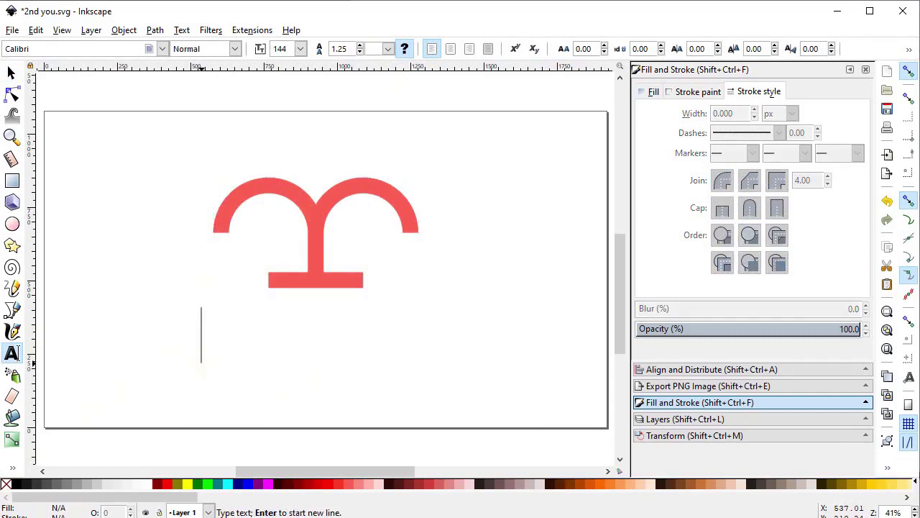
{"action": "type", "text": "fountai"}
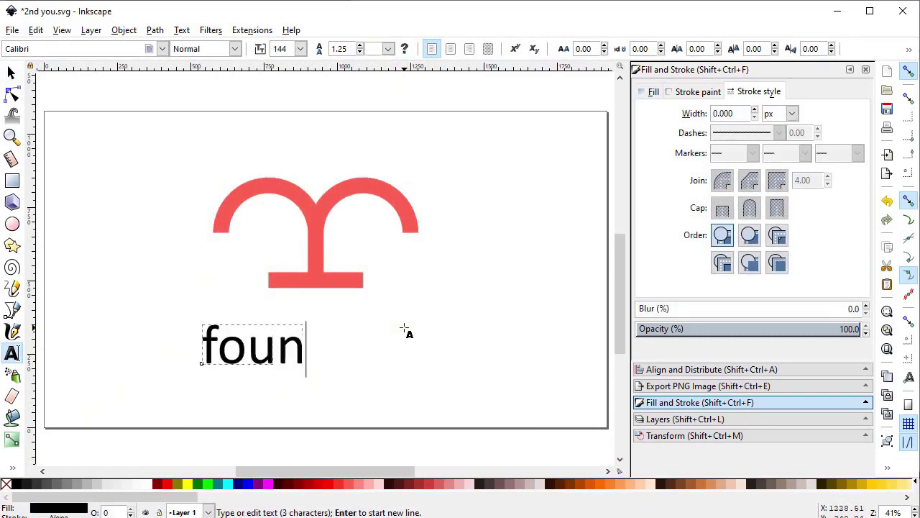
{"action": "key", "text": "BackSpace"}
{"action": "key", "text": "BackSpace"}
{"action": "key", "text": "BackSpace"}
{"action": "key", "text": "BackSpace"}
{"action": "key", "text": "BackSpace"}
{"action": "key", "text": "BackSpace"}
{"action": "key", "text": "BackSpace"}
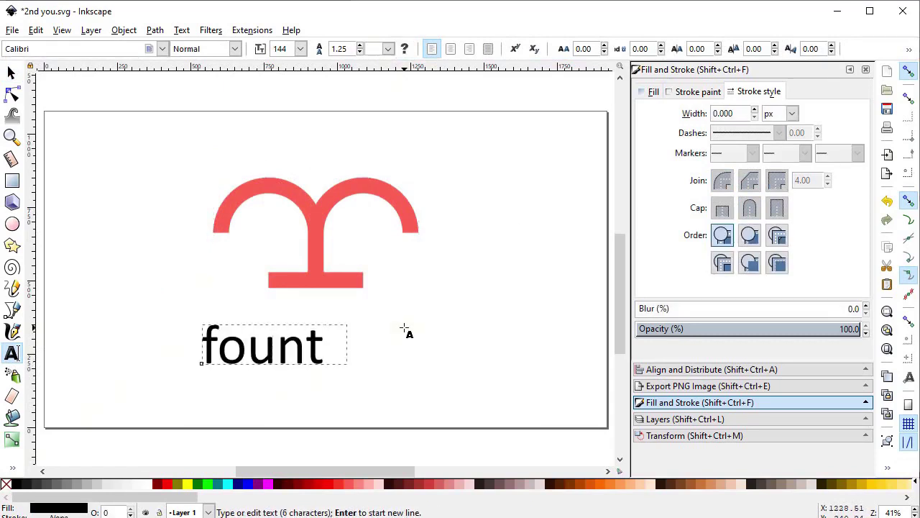
{"action": "type", "text": "FA"}
{"action": "key", "text": "BackSpace"}
{"action": "type", "text": "OU"}
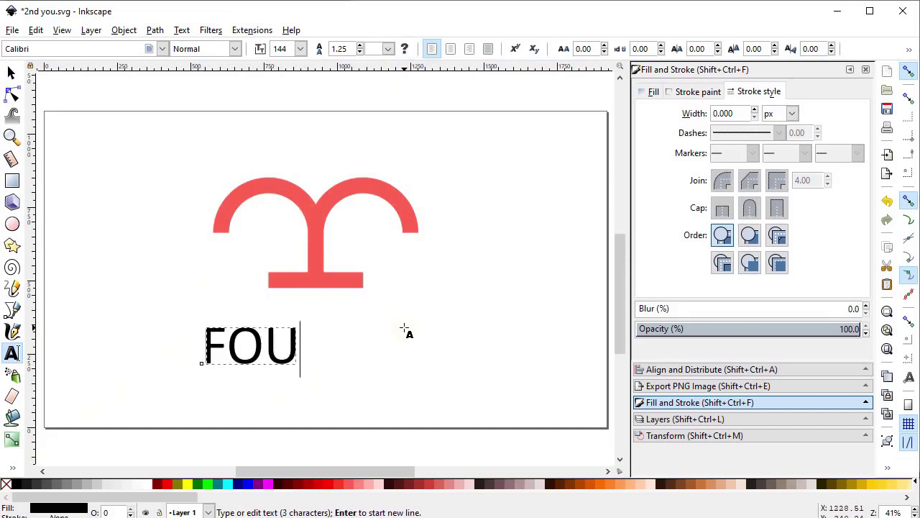
{"action": "type", "text": "NTAIN"}
Set the FOUNTAIN text to Arial Bold.
{"action": "key", "text": "ctrl+a"}
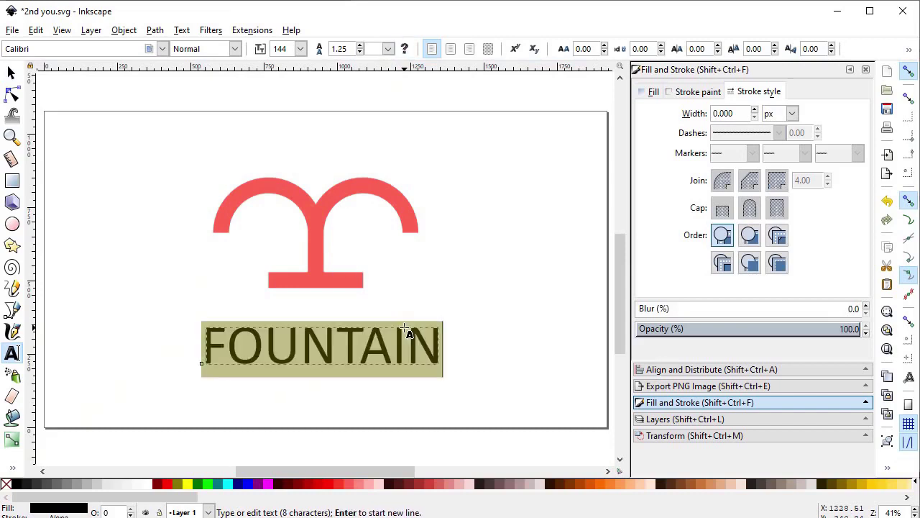
{"action": "left_click", "coordinate": [163, 49]}
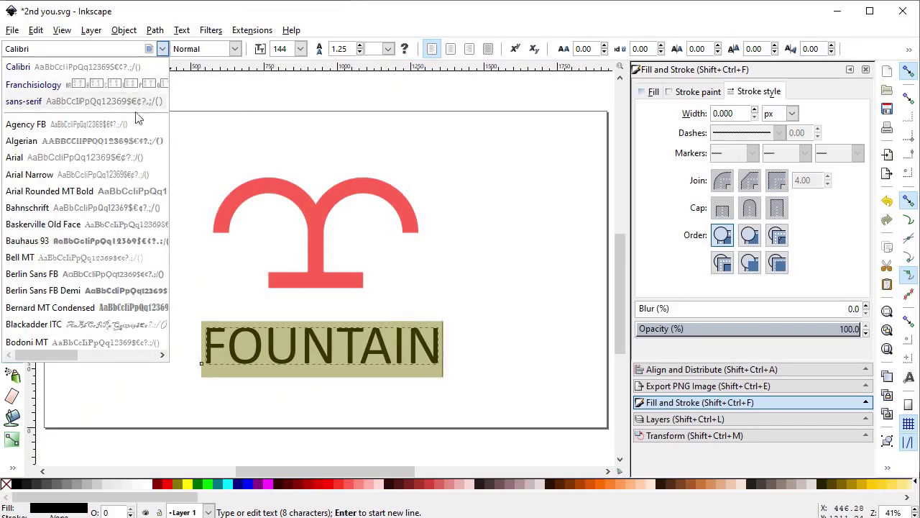
{"action": "left_click", "coordinate": [89, 159]}
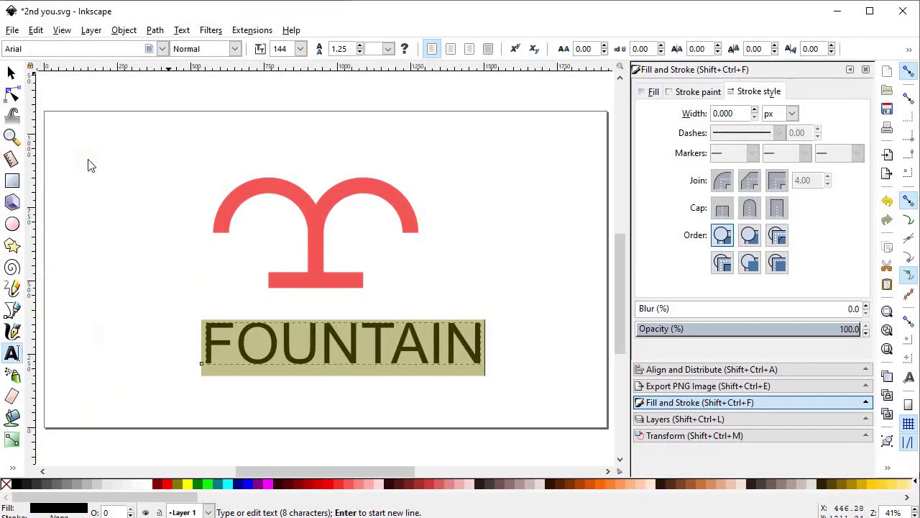
{"action": "left_click", "coordinate": [234, 50]}
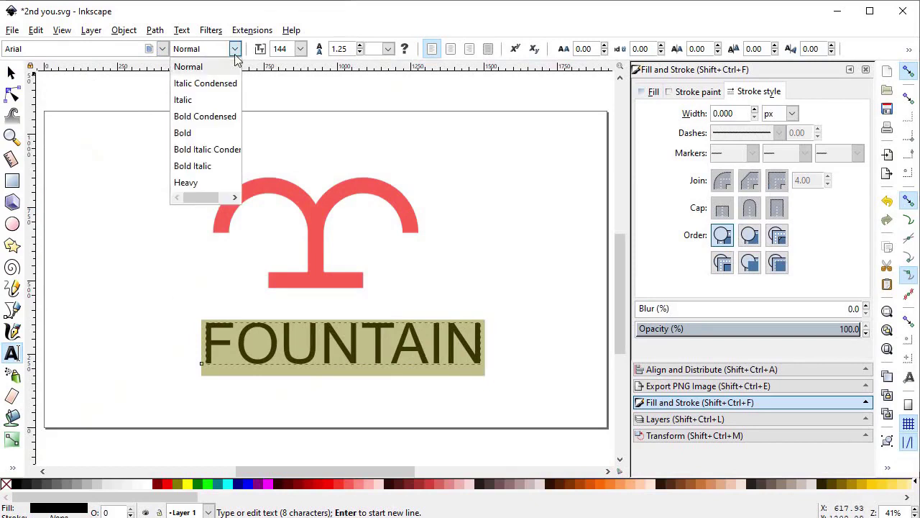
{"action": "left_click", "coordinate": [201, 133]}
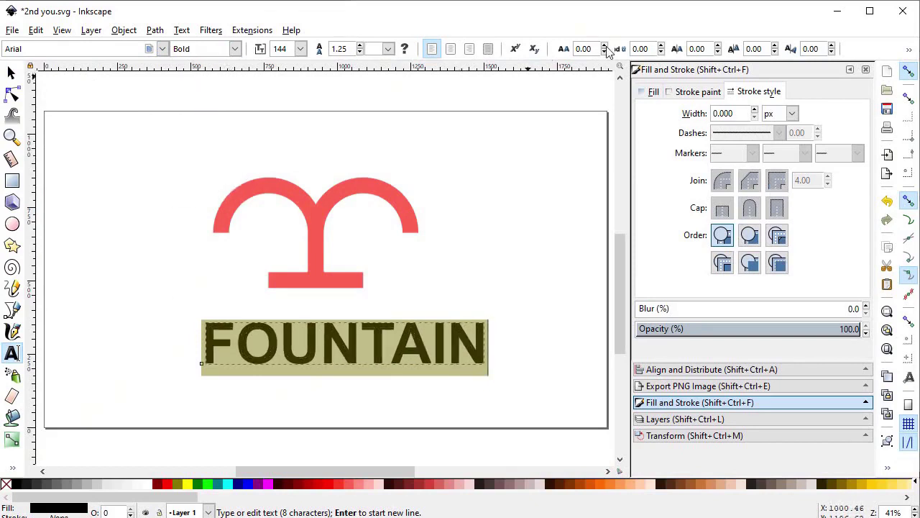
{"action": "left_click", "coordinate": [10, 73]}
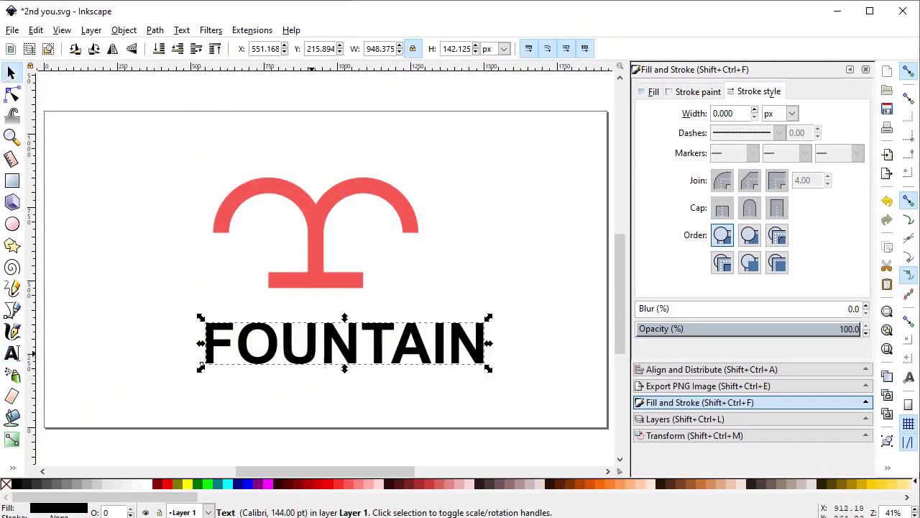
Set FOUNTAIN to 1100 px wide and move it up and left under the shape.
{"action": "double_click", "coordinate": [386, 48]}
{"action": "type", "text": "1100"}
{"action": "key", "text": "Return"}
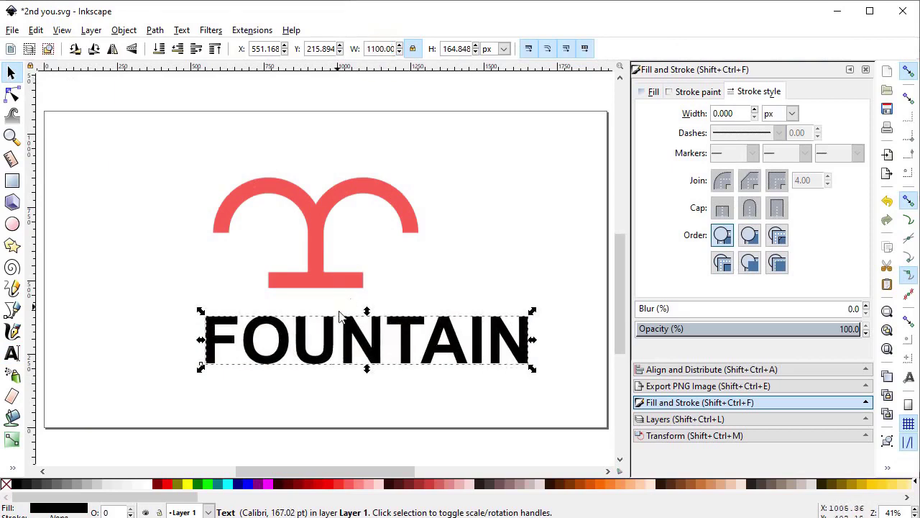
{"action": "left_click_drag", "start_coordinate": [346, 325], "coordinate": [305, 311]}
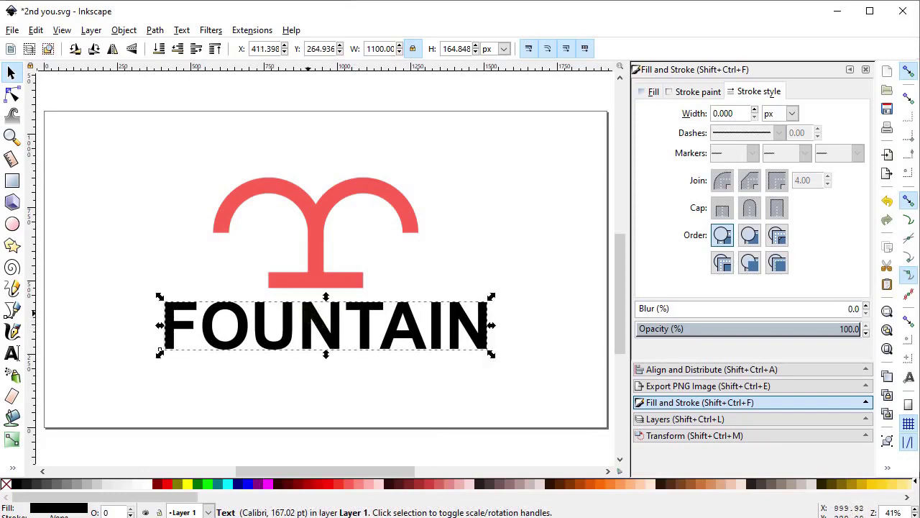
Type a new line of text, CENTER, below FOUNTAIN.
{"action": "left_click", "coordinate": [11, 354]}
{"action": "key", "text": "Escape"}
{"action": "left_click", "coordinate": [260, 414]}
{"action": "type", "text": "CENTER"}
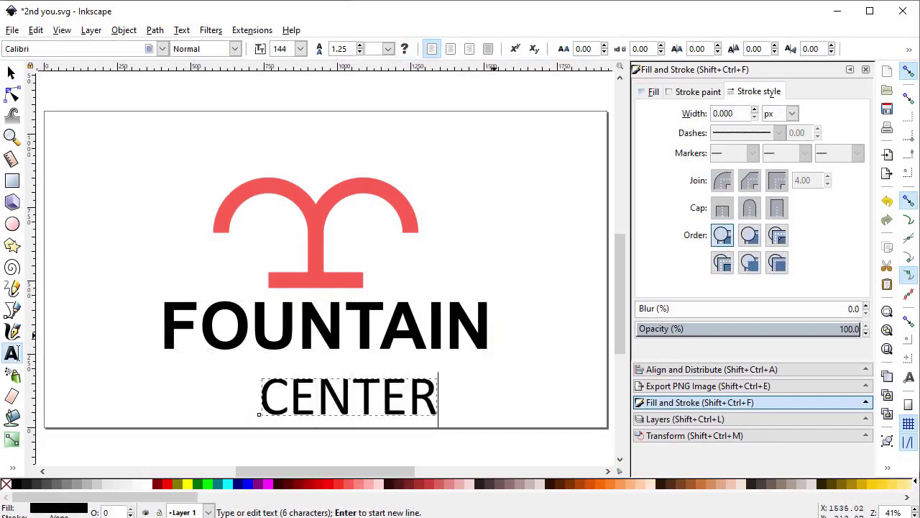
{"action": "key", "text": "ctrl+a"}
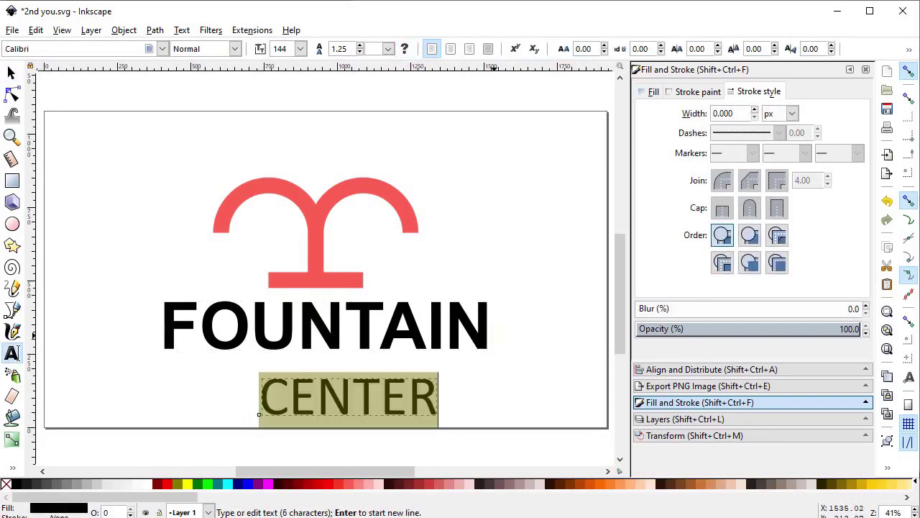
Set the CENTER text to Arial Bold.
{"action": "left_click", "coordinate": [163, 48]}
{"action": "scroll", "coordinate": [108, 202], "scroll_direction": "up", "scroll_amount": 5}
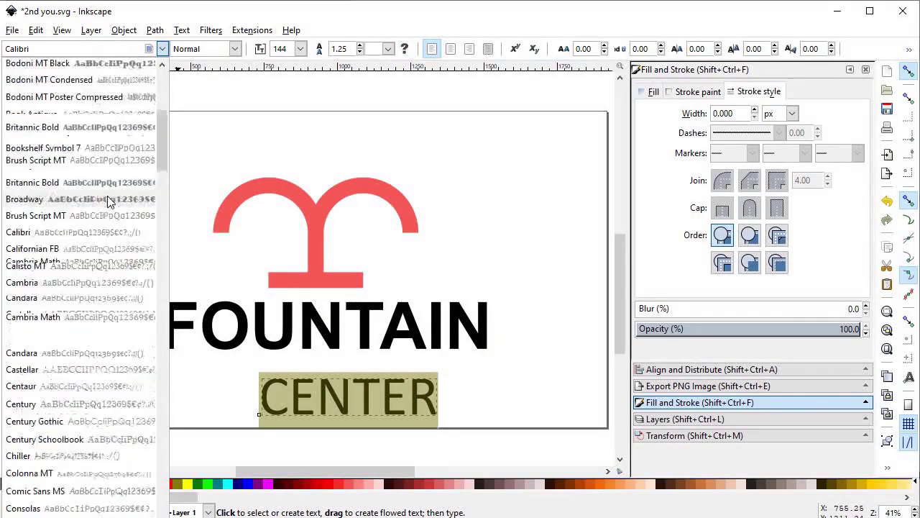
{"action": "scroll", "coordinate": [108, 201], "scroll_direction": "up", "scroll_amount": 10}
{"action": "left_click", "coordinate": [123, 64]}
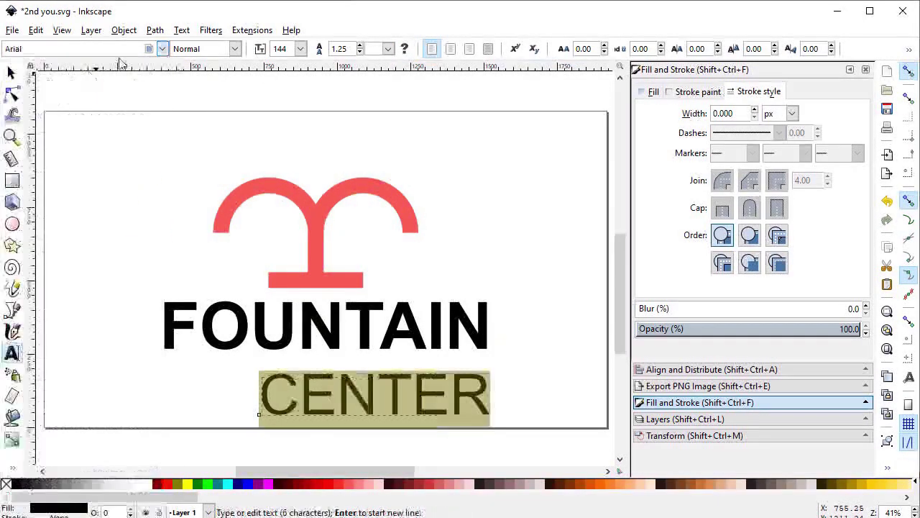
{"action": "left_click", "coordinate": [234, 48]}
{"action": "left_click", "coordinate": [213, 134]}
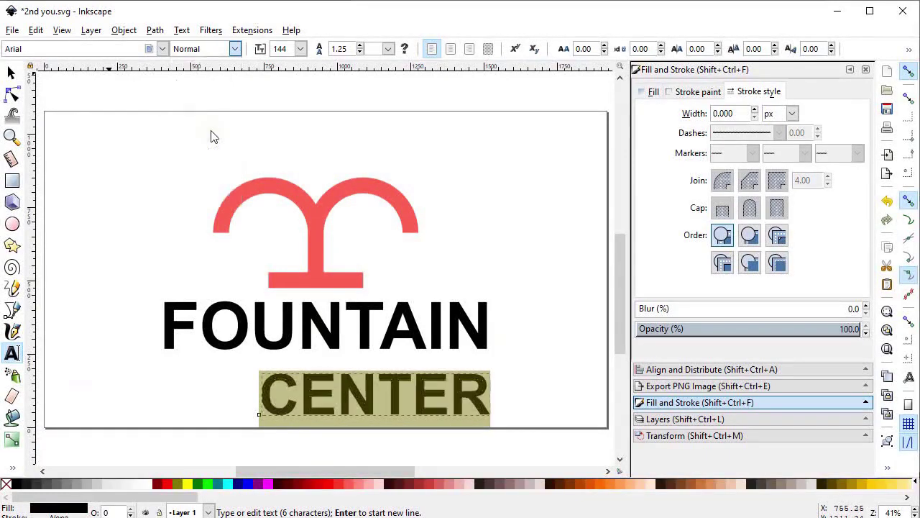
Move CENTER beneath FOUNTAIN, set it to 600 px wide, and select all three objects.
{"action": "left_click", "coordinate": [11, 72]}
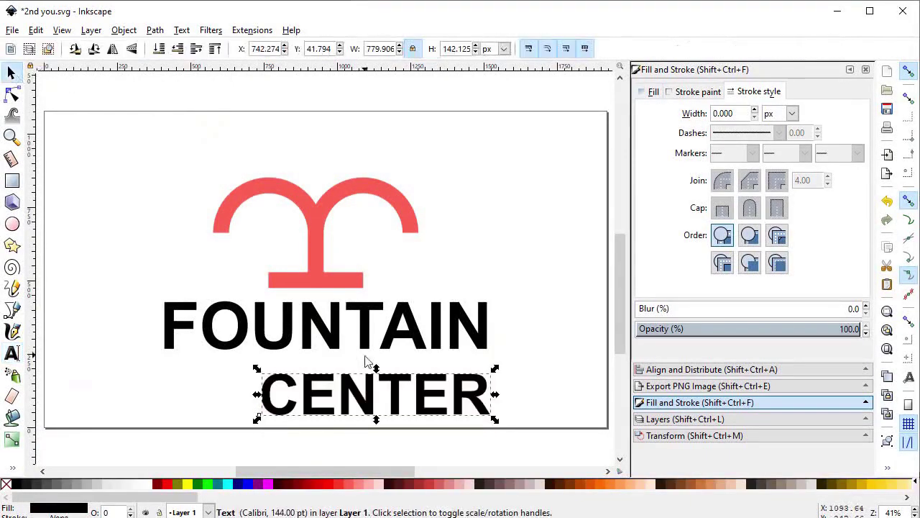
{"action": "left_click_drag", "start_coordinate": [367, 398], "coordinate": [328, 379]}
{"action": "double_click", "coordinate": [383, 48]}
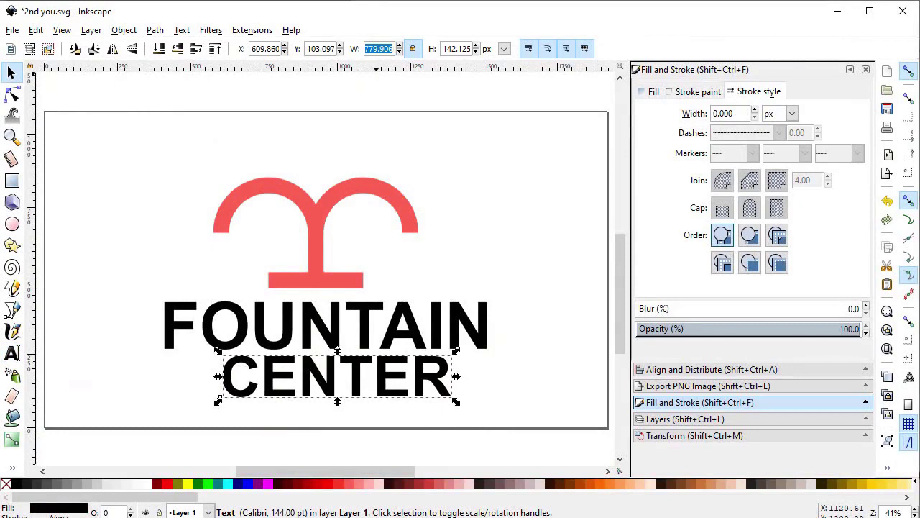
{"action": "type", "text": "600"}
{"action": "key", "text": "Return"}
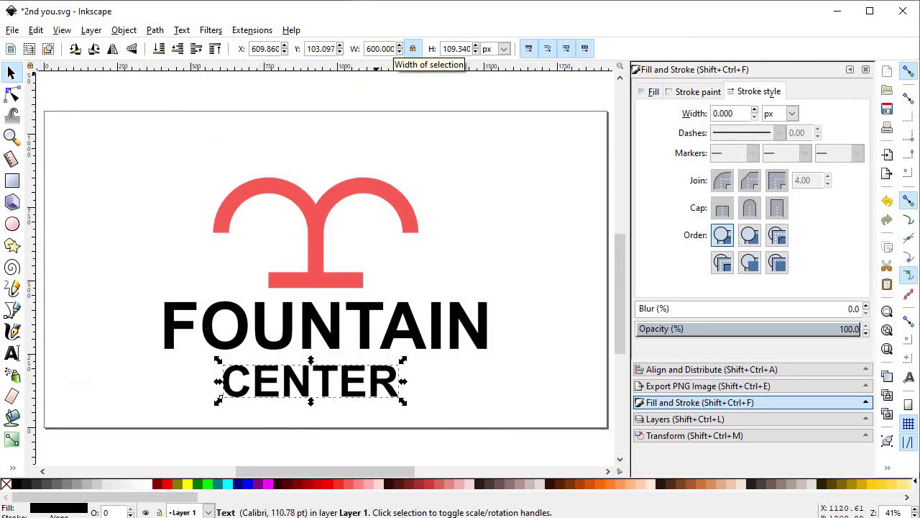
{"action": "left_click_drag", "start_coordinate": [142, 419], "coordinate": [523, 133]}
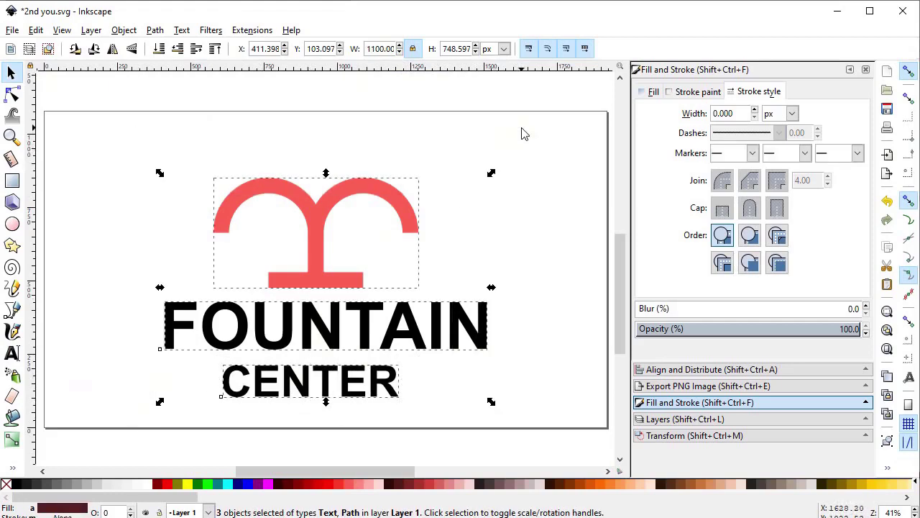
Centre the emblem, FOUNTAIN and CENTER on one vertical axis with the Align options.
{"action": "left_click", "coordinate": [692, 371]}
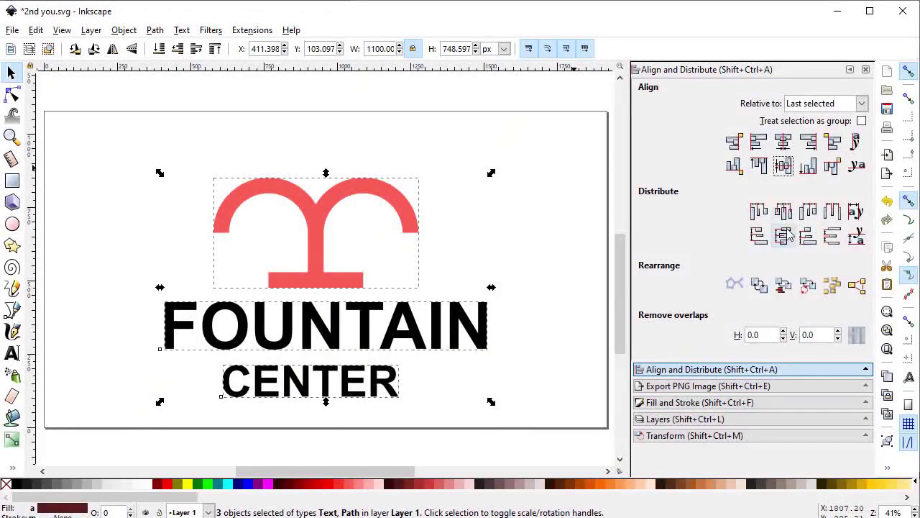
{"action": "left_click", "coordinate": [783, 142]}
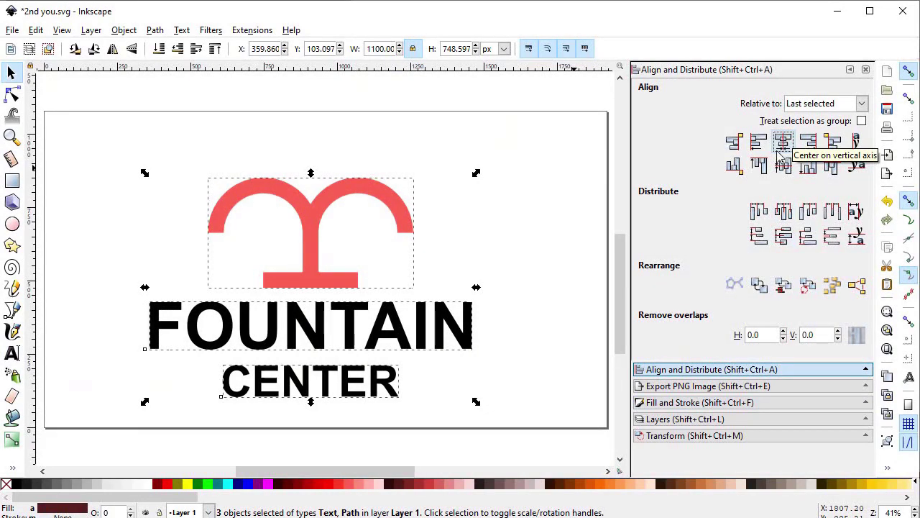
{"action": "left_click", "coordinate": [834, 237]}
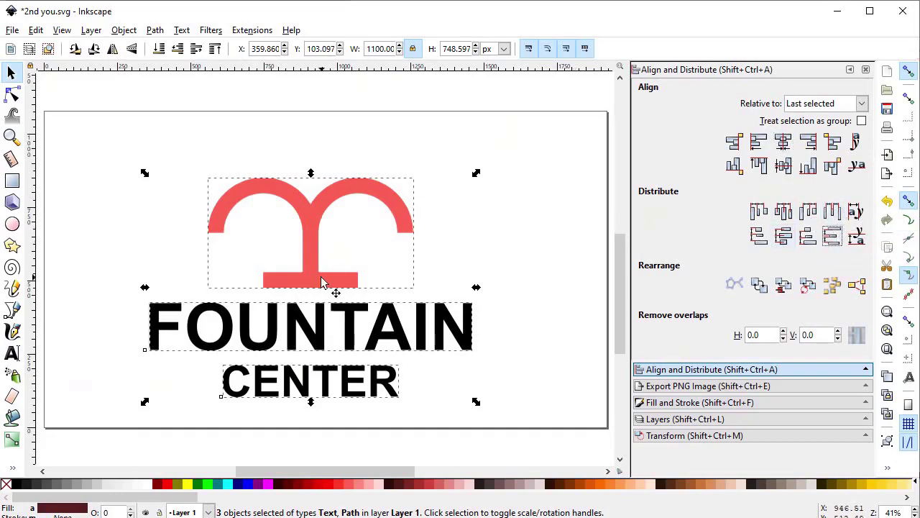
Move the emblem and lettering higher and draw a small circle below CENTER.
{"action": "left_click_drag", "start_coordinate": [321, 274], "coordinate": [331, 236]}
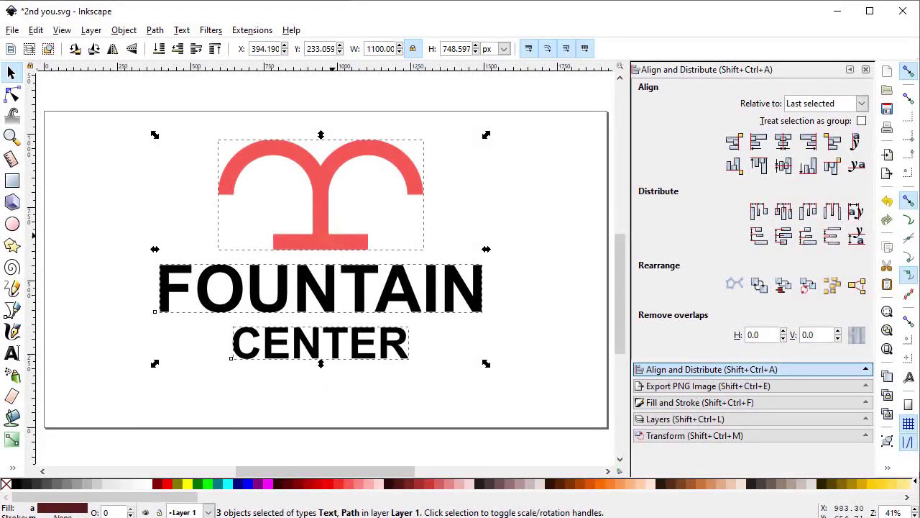
{"action": "left_click", "coordinate": [12, 224]}
{"action": "left_click_drag", "start_coordinate": [311, 384], "coordinate": [322, 395]}
Resize the dot to 35 px and place it under CENTER.
{"action": "left_click", "coordinate": [10, 73]}
{"action": "triple_click", "coordinate": [381, 48]}
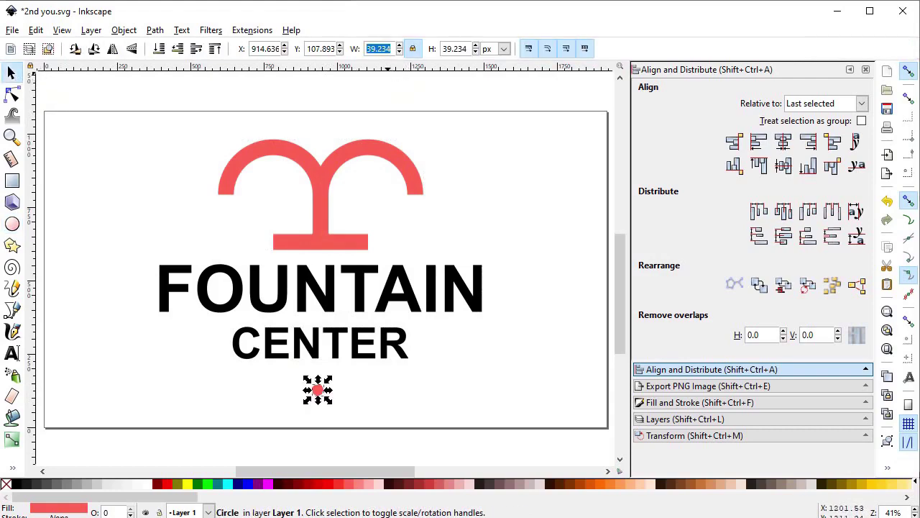
{"action": "type", "text": "35"}
{"action": "key", "text": "Return"}
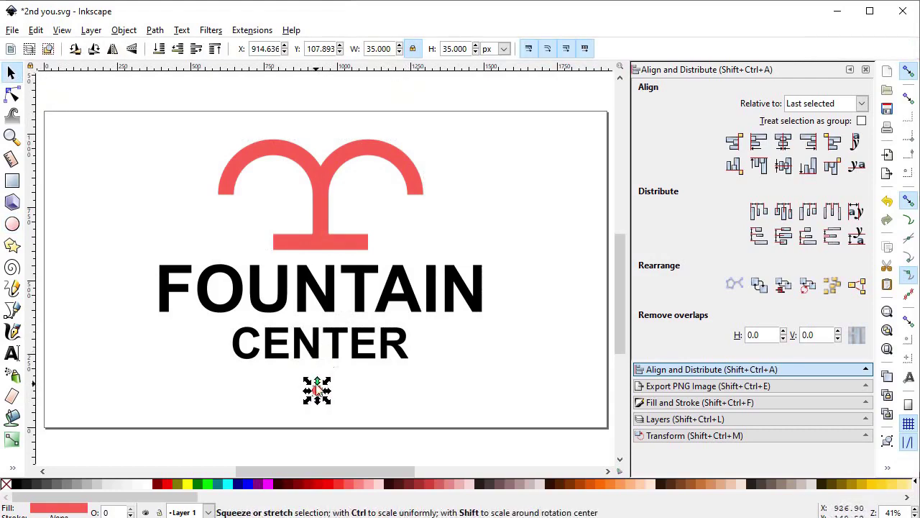
{"action": "left_click_drag", "start_coordinate": [318, 389], "coordinate": [322, 378]}
Duplicate the dot, move the copy to the right, and size it to 25 px.
{"action": "right_click", "coordinate": [324, 383]}
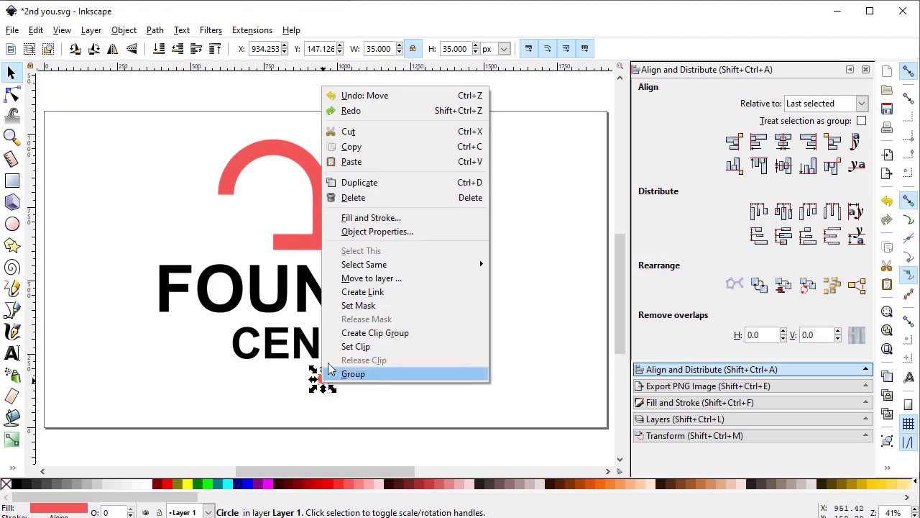
{"action": "left_click", "coordinate": [366, 182]}
{"action": "left_click_drag", "start_coordinate": [328, 389], "coordinate": [349, 370]}
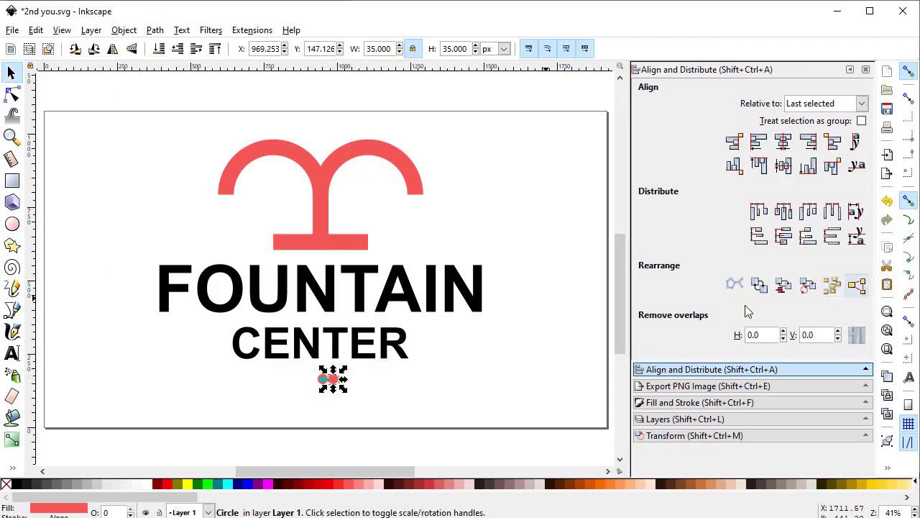
{"action": "mouse_move", "coordinate": [344, 383]}
{"action": "left_mouse_down"}
{"action": "mouse_move", "coordinate": [360, 392]}
{"action": "mouse_move", "coordinate": [351, 383]}
{"action": "left_mouse_up"}
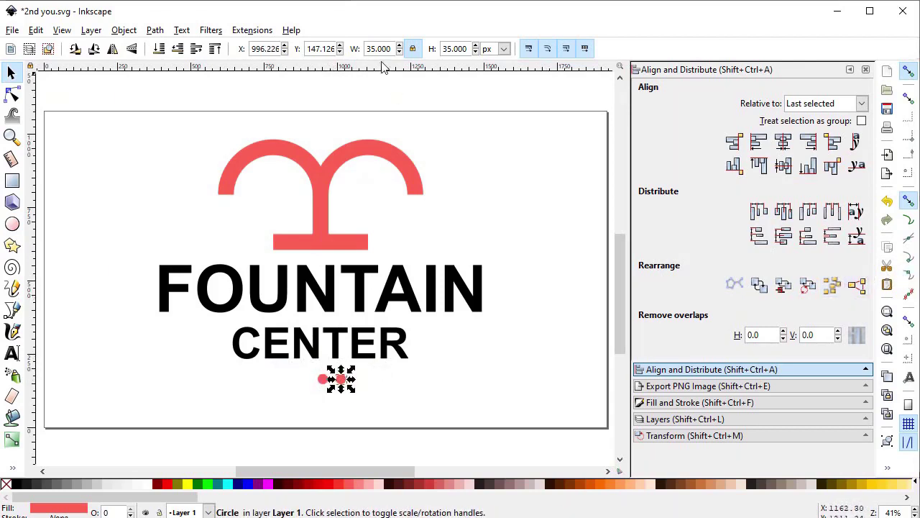
{"action": "type", "text": "25"}
{"action": "key", "text": "Return"}
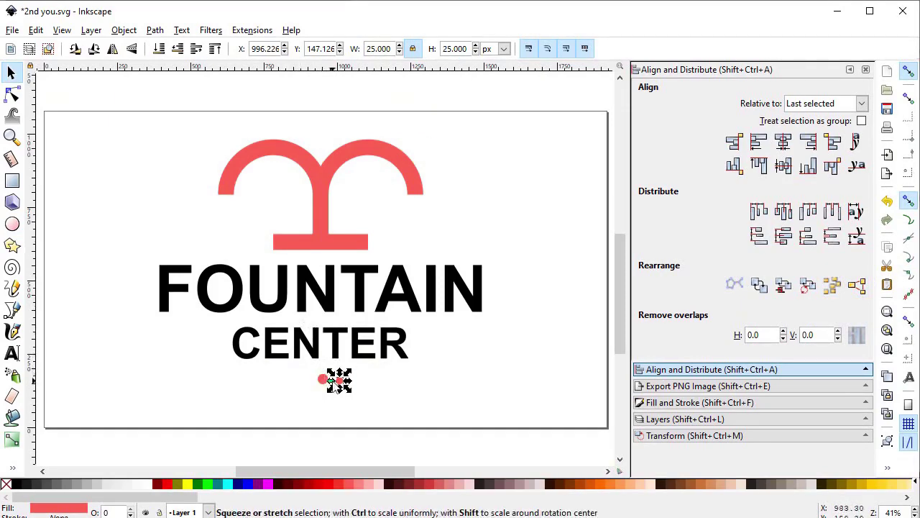
Add another 25 px copy on the left, then align, evenly space and combine the three dots.
{"action": "right_click", "coordinate": [353, 396]}
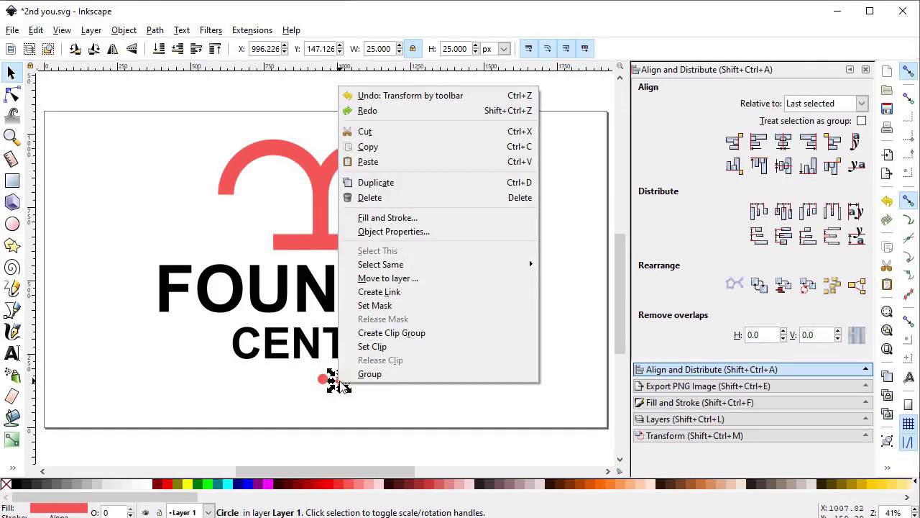
{"action": "left_click", "coordinate": [393, 186]}
{"action": "left_click_drag", "start_coordinate": [336, 379], "coordinate": [366, 364]}
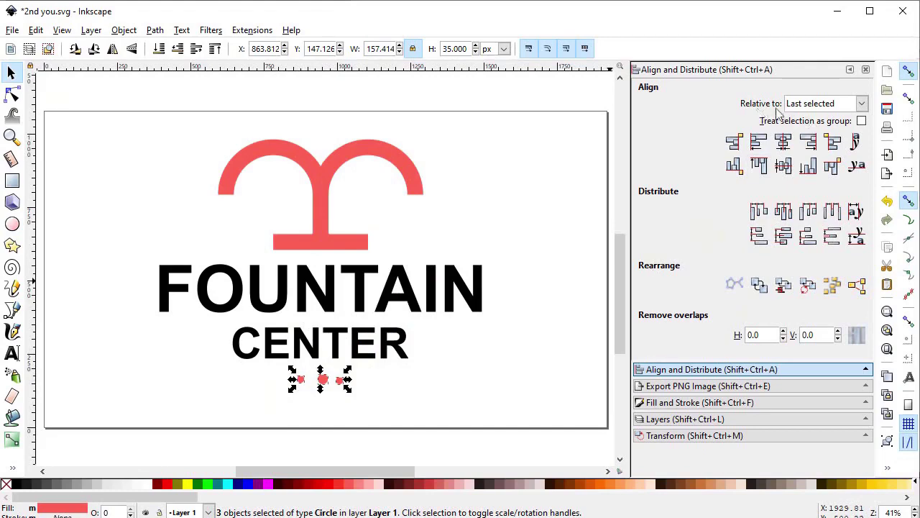
{"action": "left_click", "coordinate": [785, 167]}
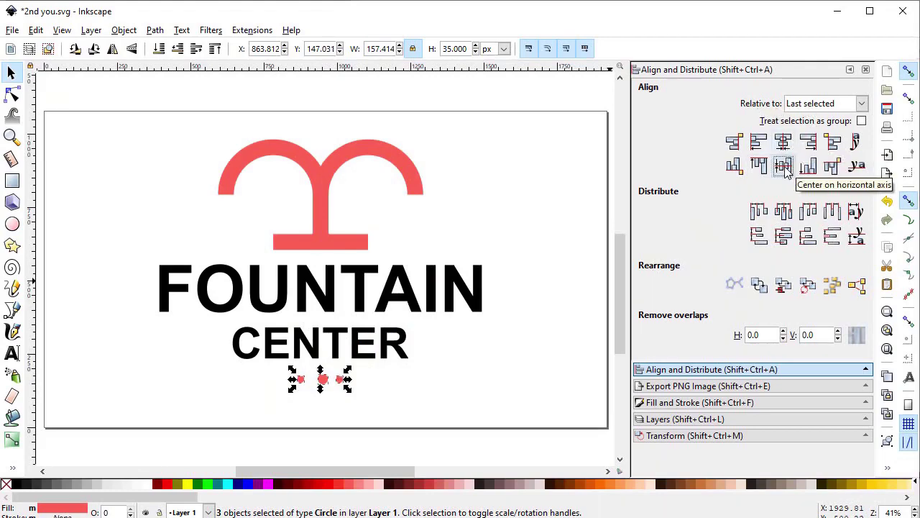
{"action": "left_click", "coordinate": [832, 209]}
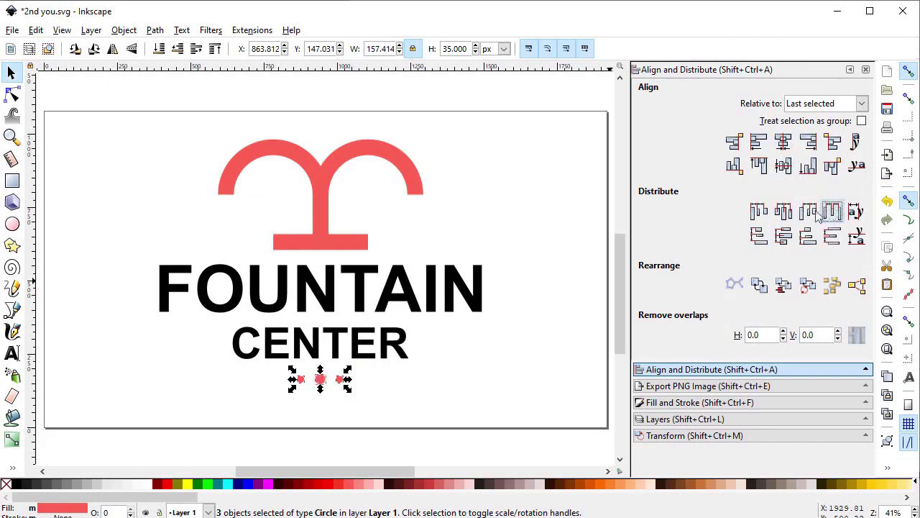
{"action": "left_click", "coordinate": [154, 29]}
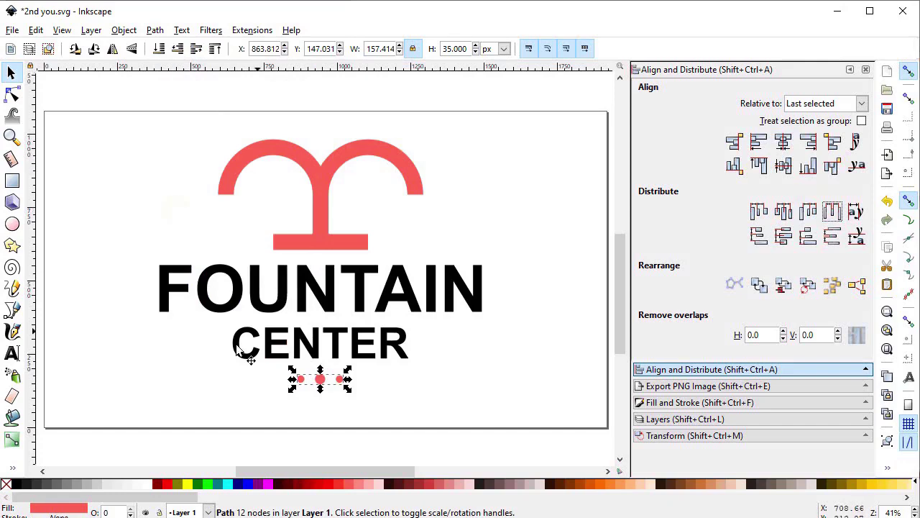
Centre emblem, words and dots vertically with equal gaps, then scale everything to 926.769 × 703.186 px.
{"action": "left_click_drag", "start_coordinate": [108, 416], "coordinate": [534, 87]}
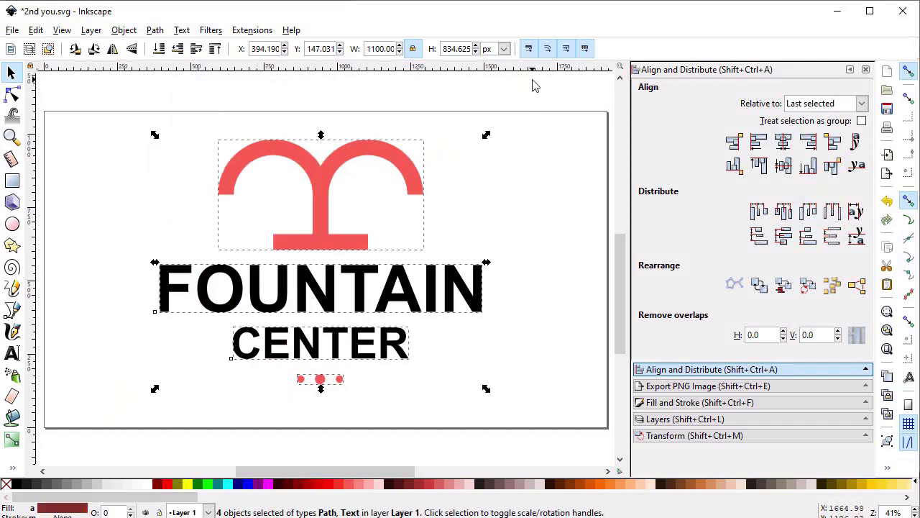
{"action": "left_click", "coordinate": [783, 141]}
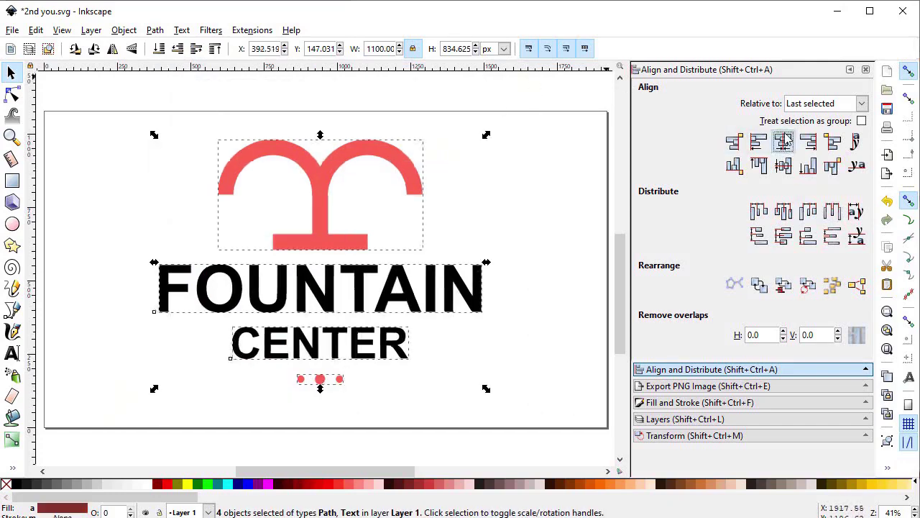
{"action": "left_click", "coordinate": [832, 236]}
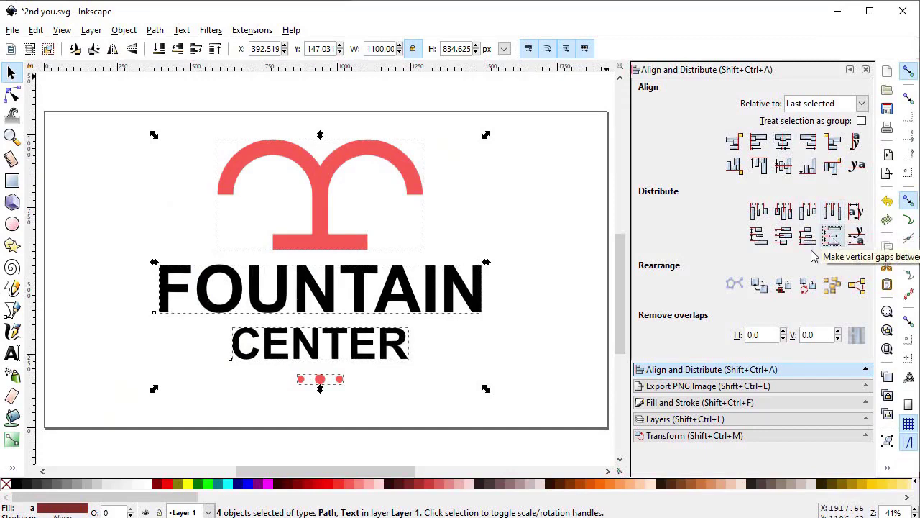
{"action": "left_click_drag", "start_coordinate": [322, 239], "coordinate": [323, 247]}
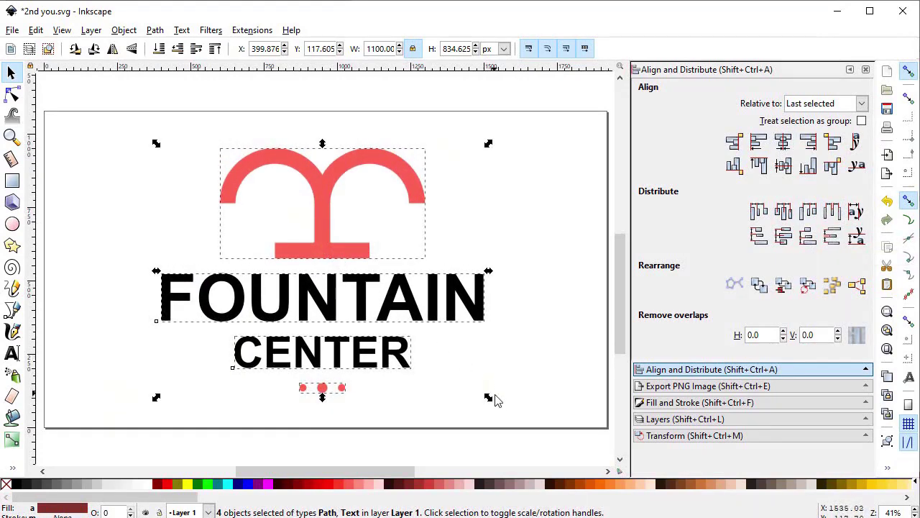
{"action": "left_click_drag", "start_coordinate": [493, 400], "coordinate": [464, 380]}
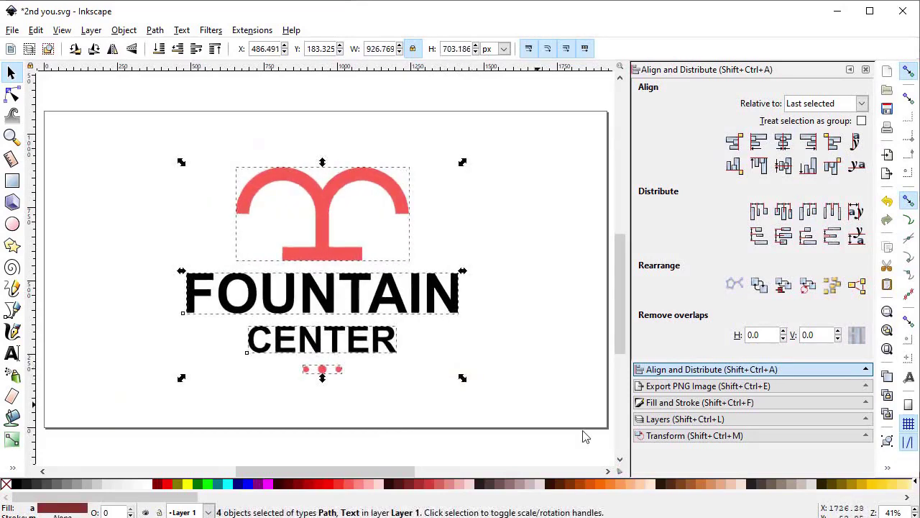
Paste the 189bf2 and 222831 swatches in place and colour the logo mark blue 189bf2.
{"action": "left_click", "coordinate": [36, 31]}
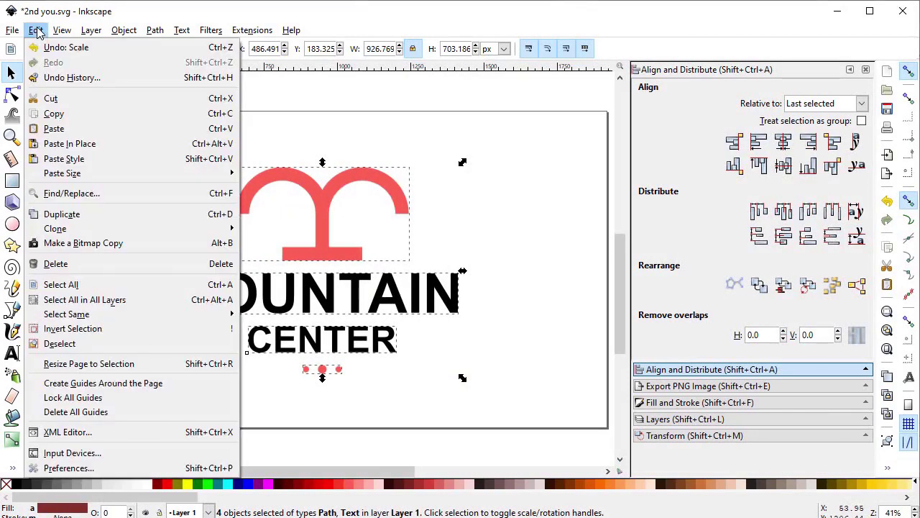
{"action": "left_click", "coordinate": [72, 145]}
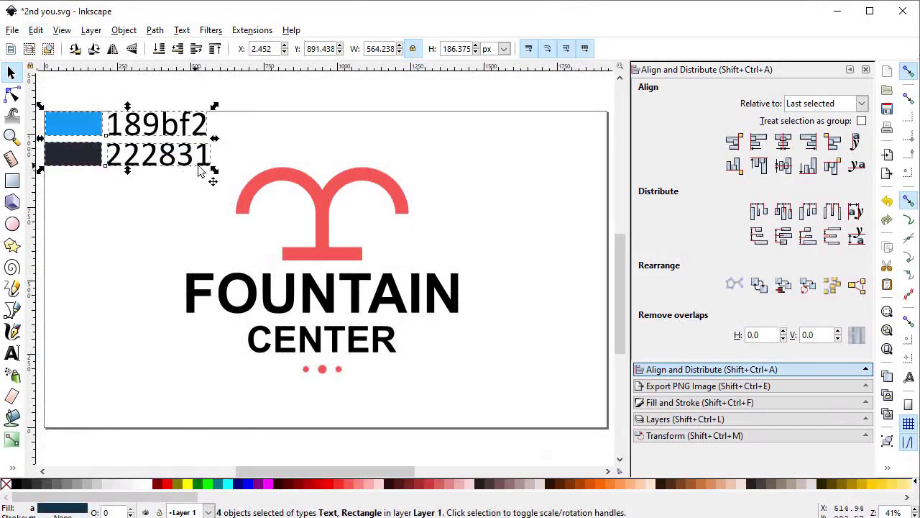
{"action": "left_click", "coordinate": [316, 189]}
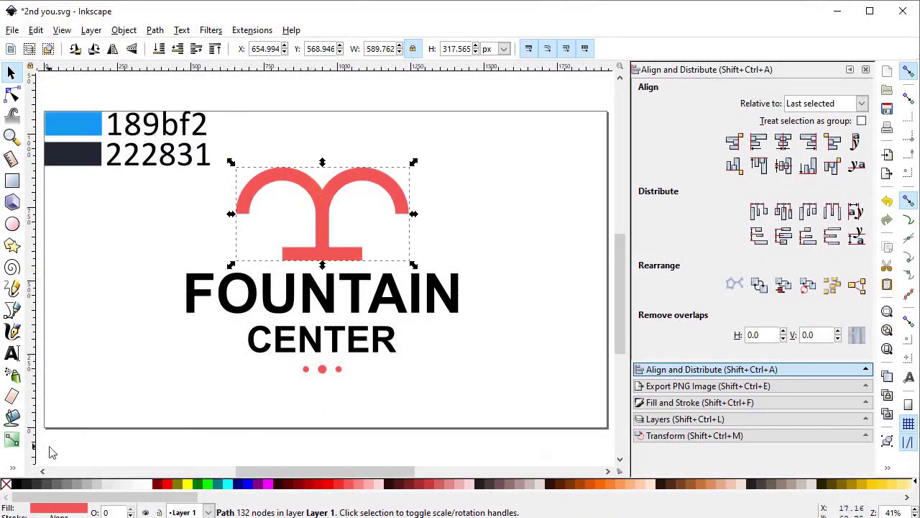
{"action": "left_click", "coordinate": [12, 467]}
{"action": "left_click", "coordinate": [42, 481]}
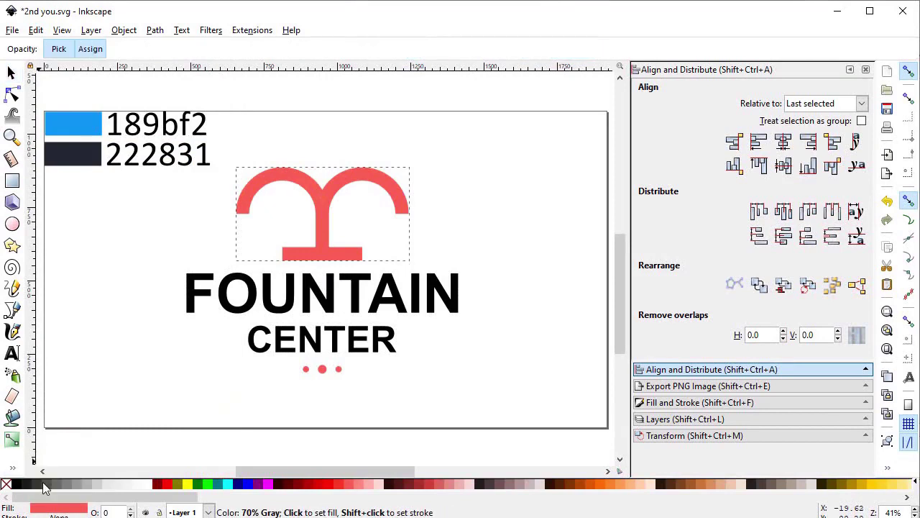
{"action": "left_click", "coordinate": [11, 72]}
Colour the three dots blue 189bf2 with the Dropper.
{"action": "left_click", "coordinate": [308, 366]}
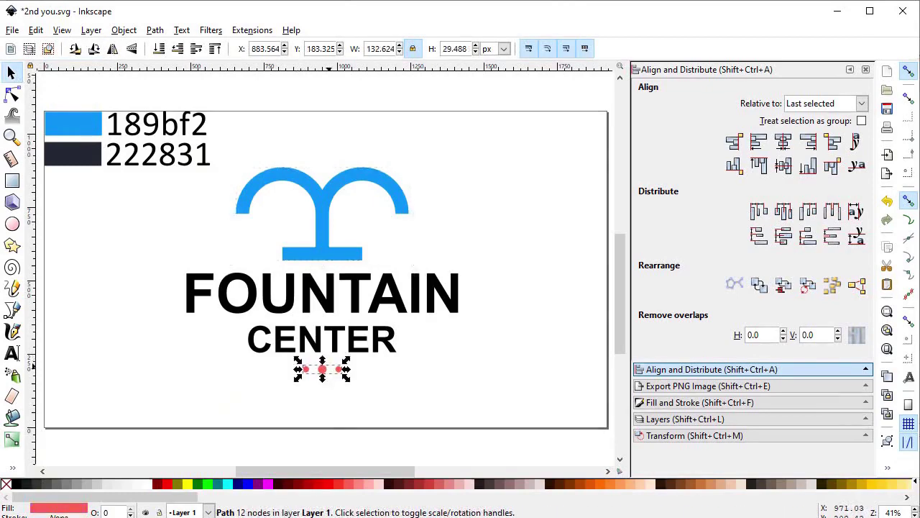
{"action": "left_click", "coordinate": [12, 468]}
{"action": "left_click", "coordinate": [43, 479]}
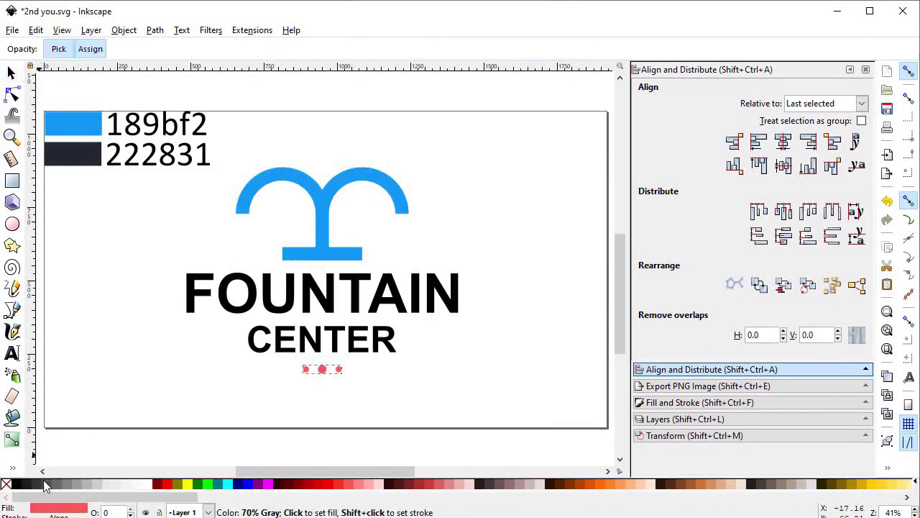
{"action": "left_click", "coordinate": [90, 130]}
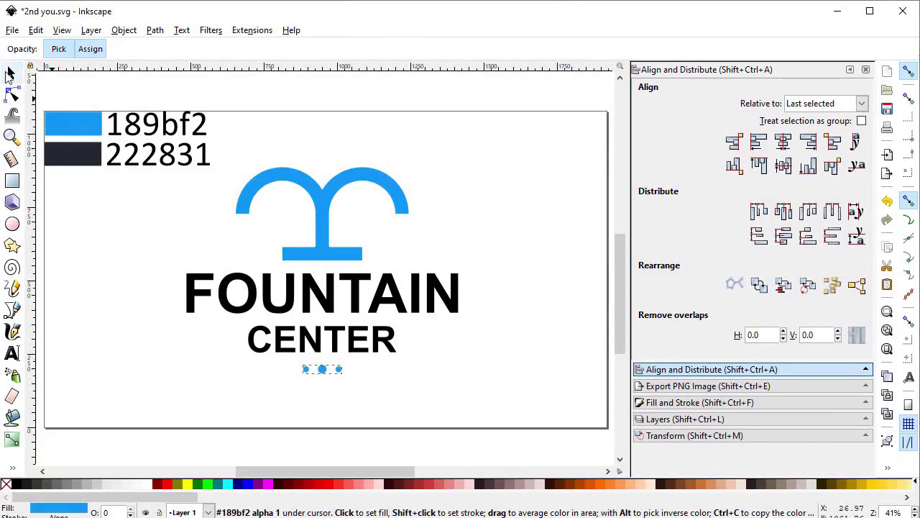
{"action": "left_click", "coordinate": [10, 72]}
Colour FOUNTAIN and CENTER dark navy 222831, then delete the colour swatches and labels.
{"action": "left_click", "coordinate": [255, 301]}
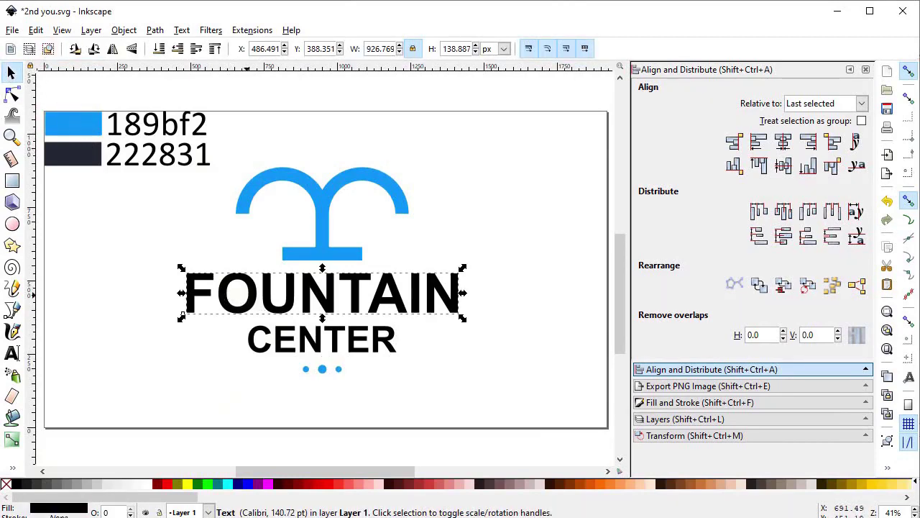
{"action": "left_click", "coordinate": [258, 338], "text": "shift"}
{"action": "left_click", "coordinate": [23, 466]}
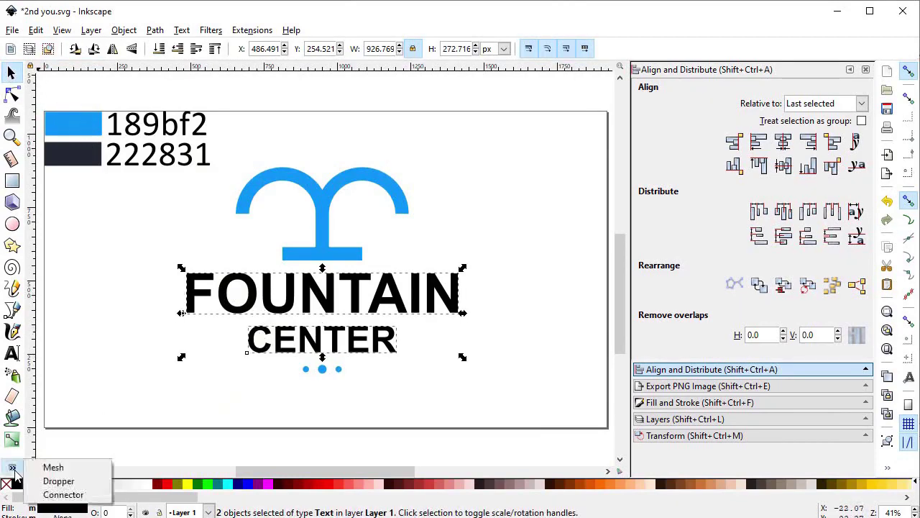
{"action": "left_click", "coordinate": [62, 481]}
{"action": "left_click", "coordinate": [87, 154]}
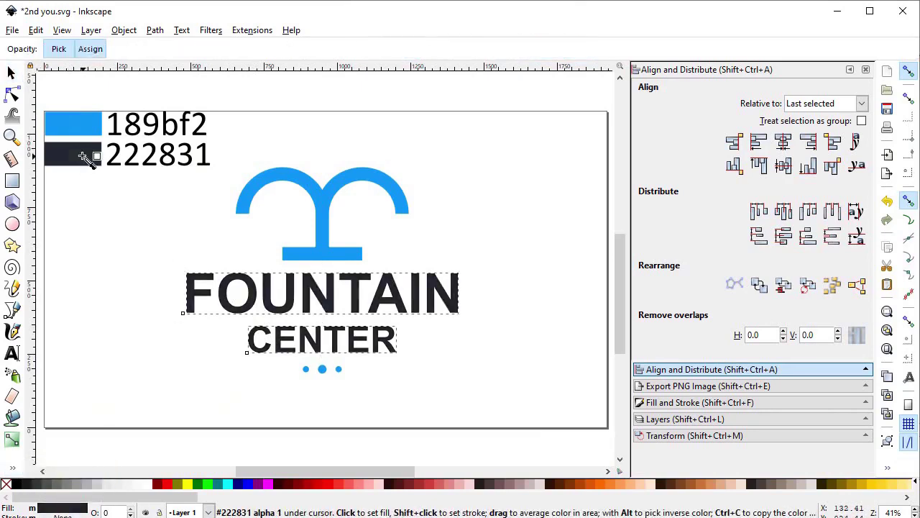
{"action": "left_click", "coordinate": [11, 72]}
{"action": "left_click_drag", "start_coordinate": [216, 99], "coordinate": [37, 196]}
{"action": "key", "text": "Delete"}
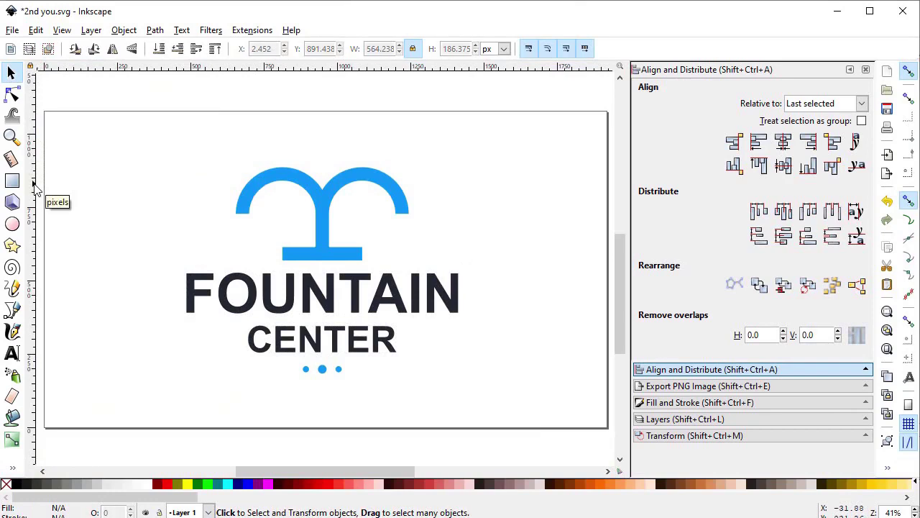